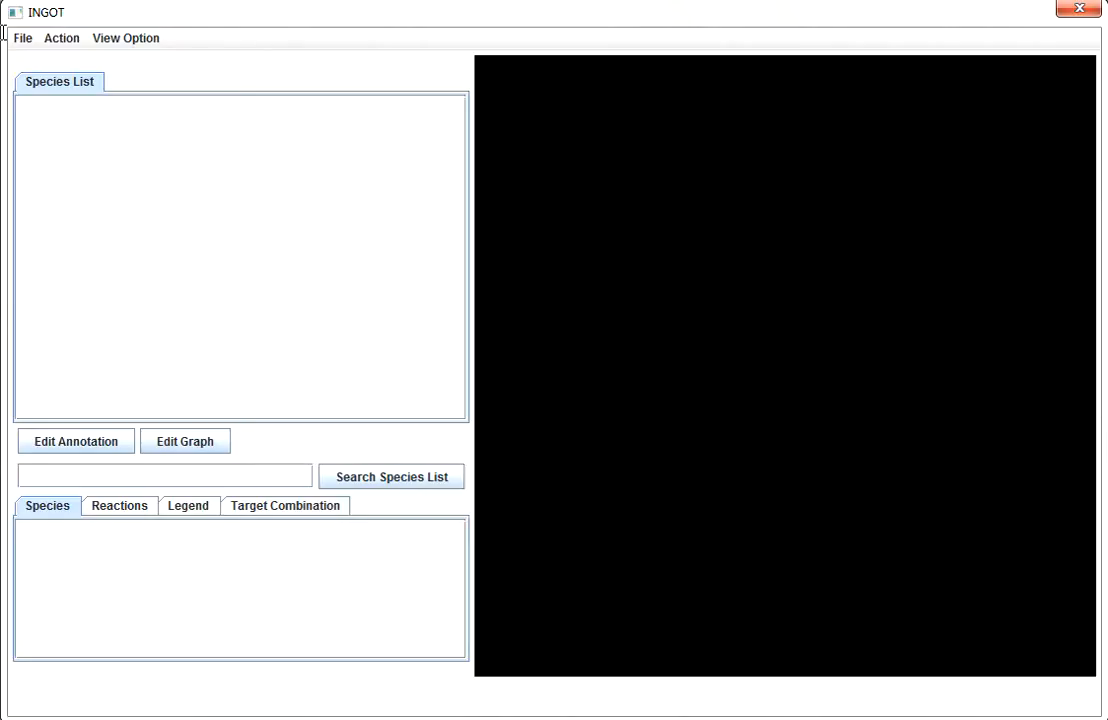
Step: Visualize the preloaded Human Signaling Network with the TRIPLE_NEGATIVE_BREAST_CANCER view and a 3-Hop view extension
left_click(23, 40)
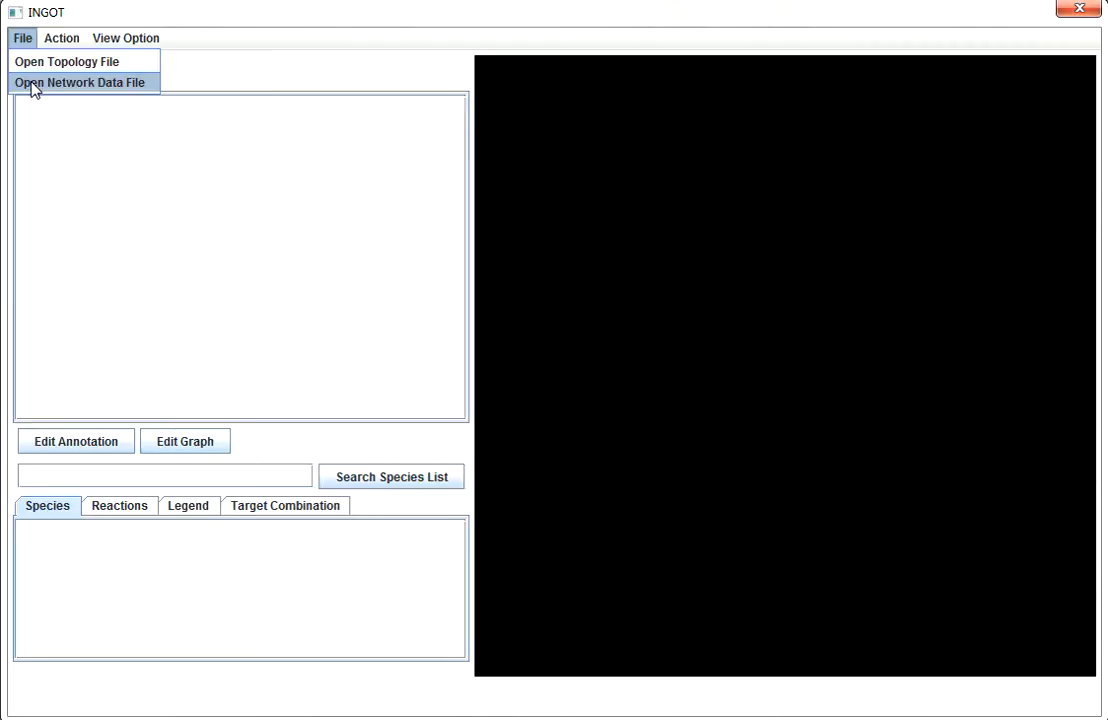
mouse_move(73, 48)
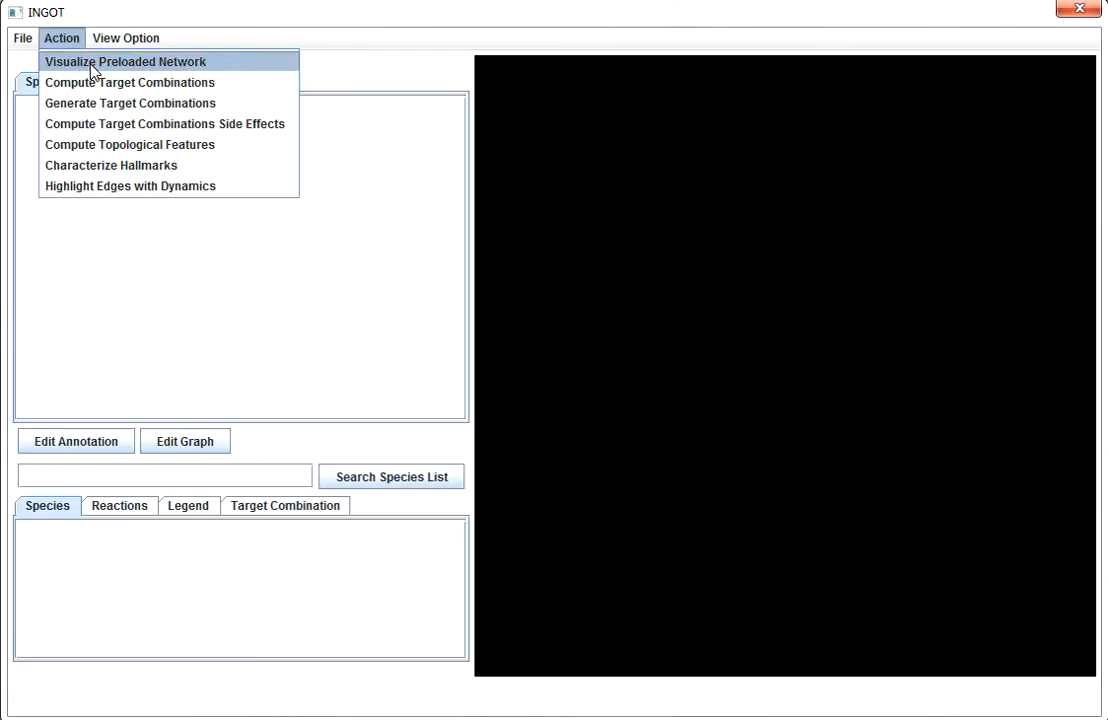
left_click(93, 64)
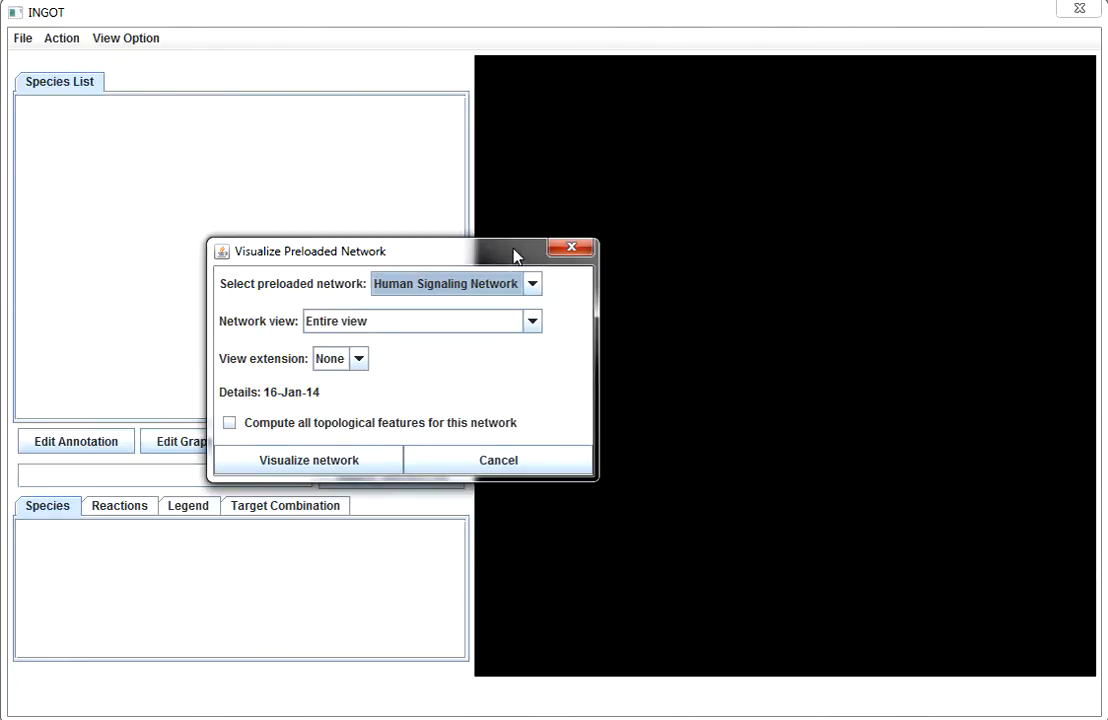
left_click(533, 322)
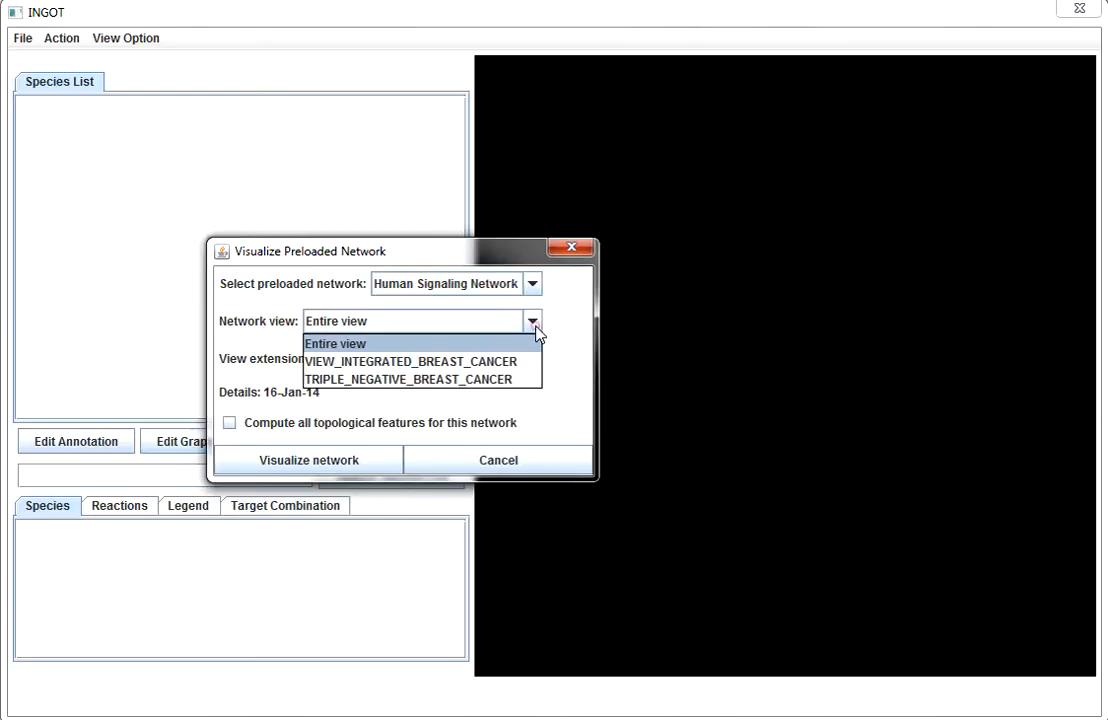
left_click(537, 381)
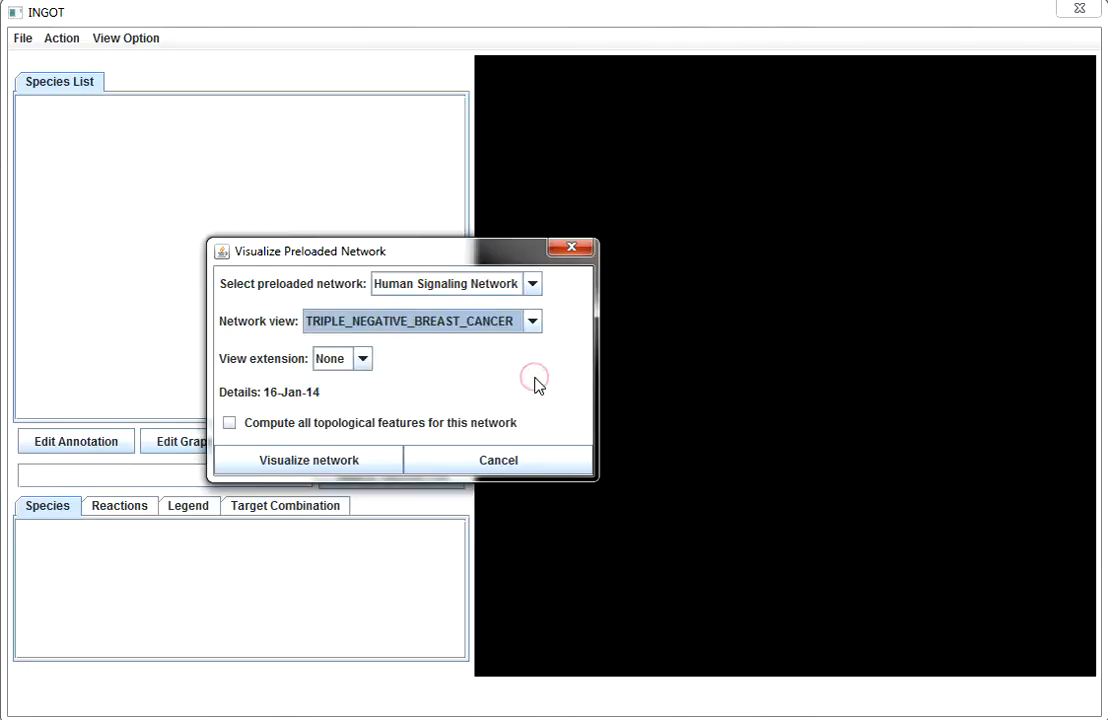
left_click(363, 360)
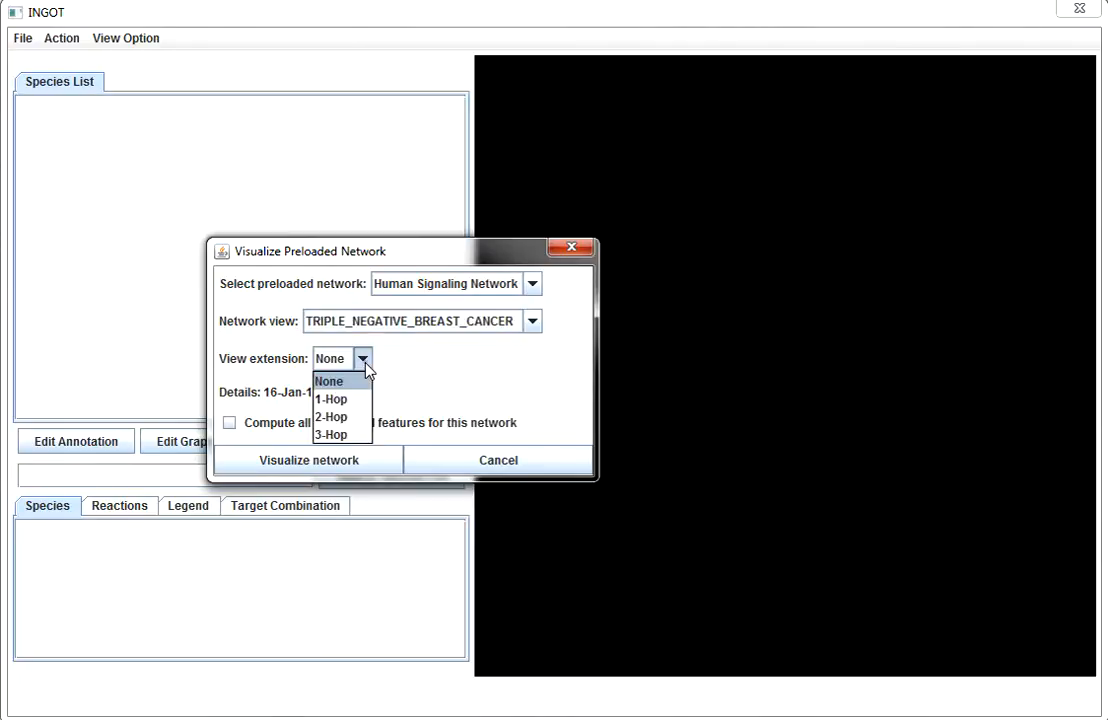
left_click(364, 435)
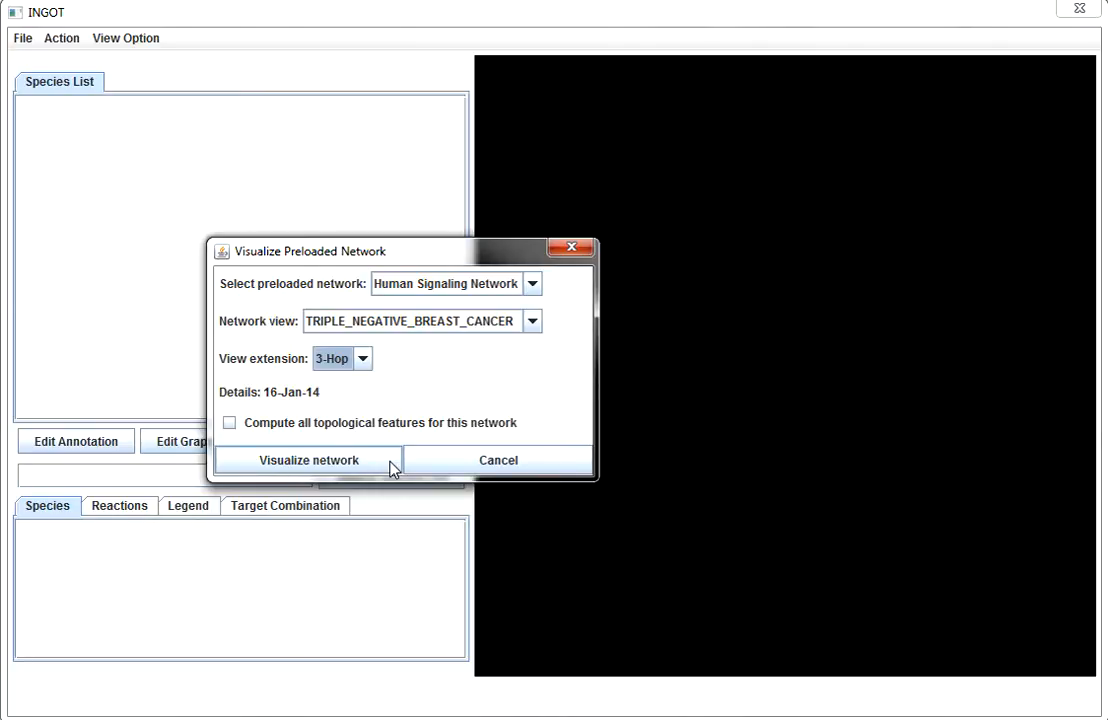
left_click(390, 462)
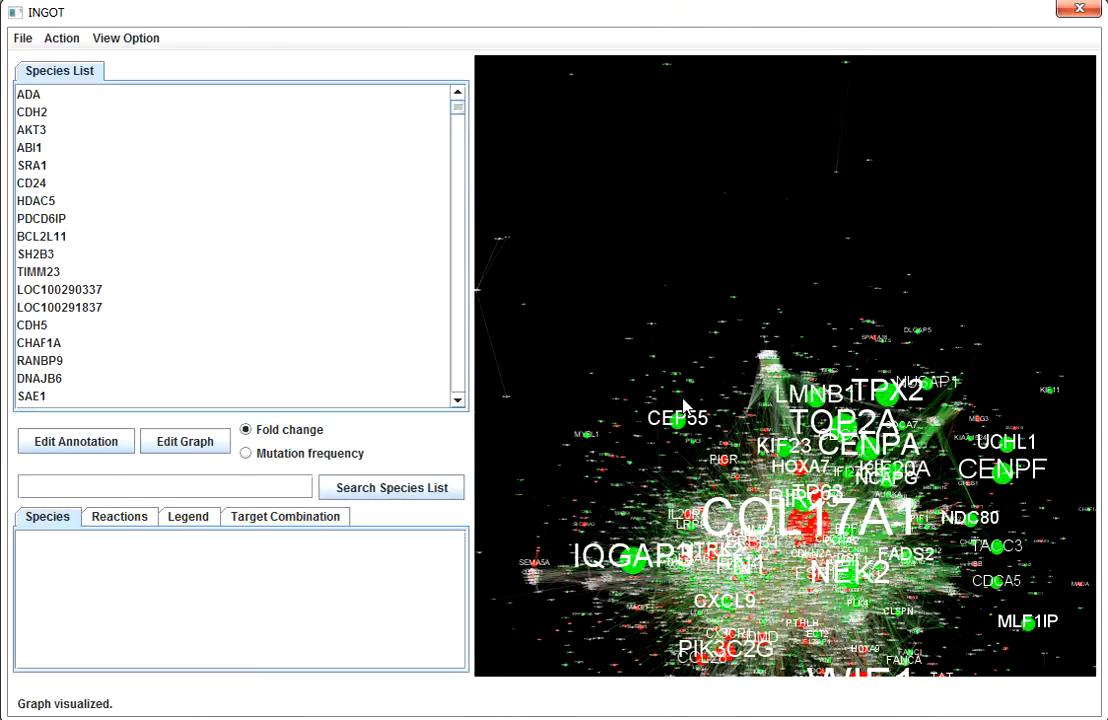
Step: Switch the network graph's node display to mutation frequency
left_click_drag(685, 403, 678, 272)
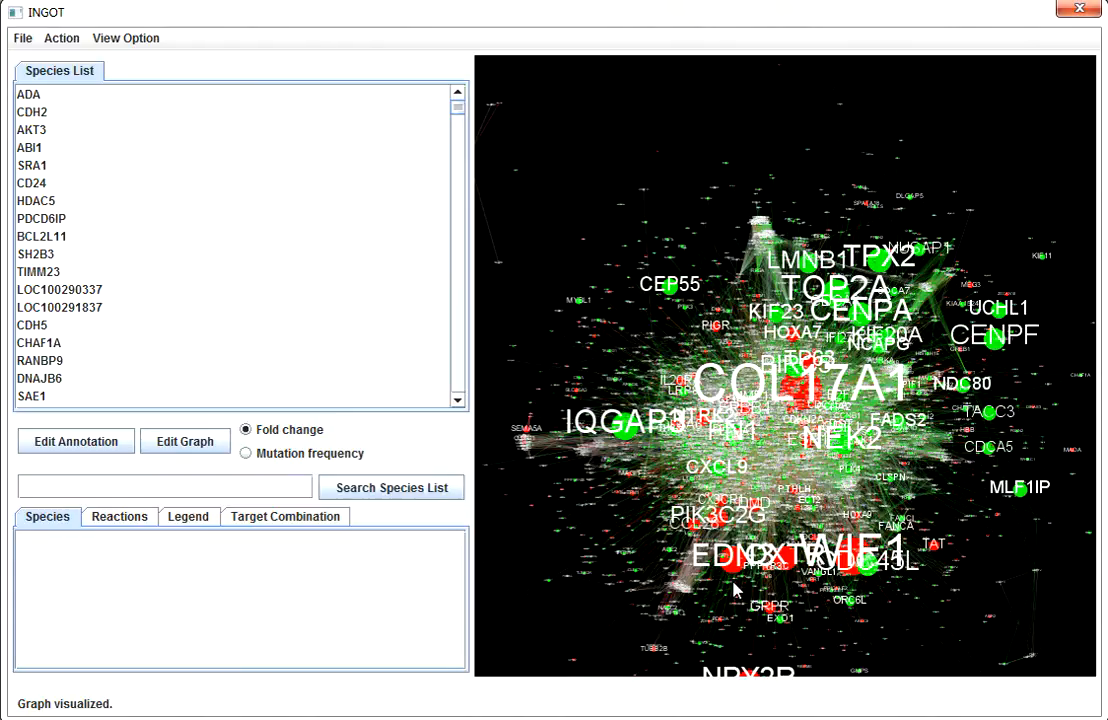
left_click(276, 458)
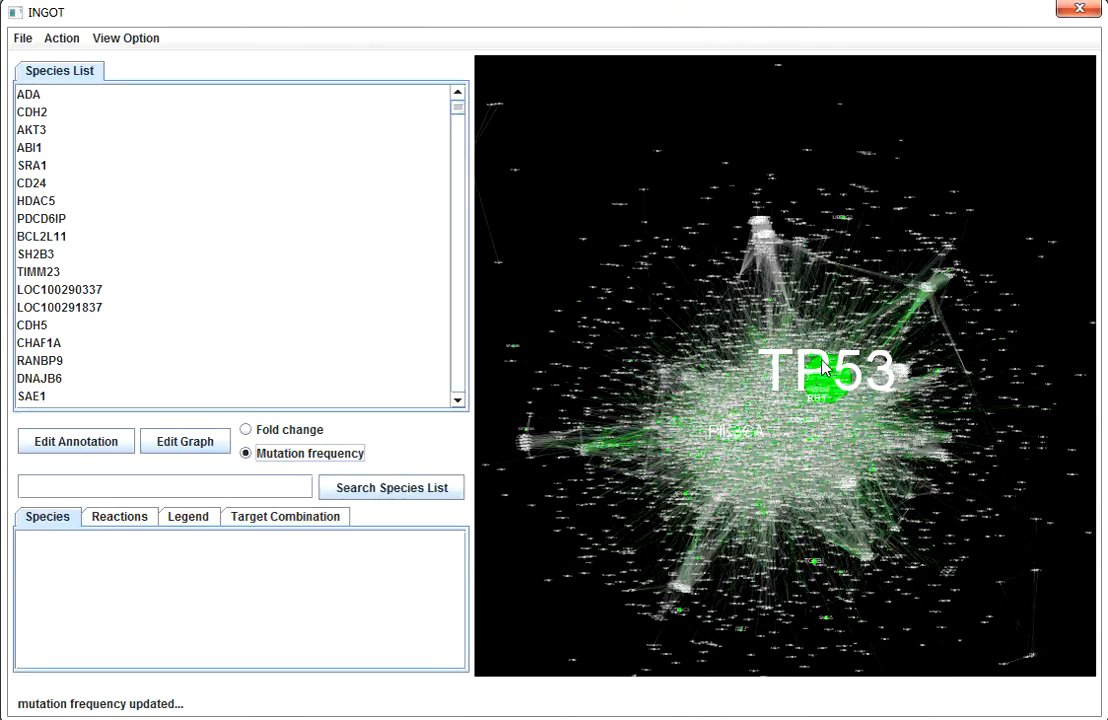
Step: Start computing target combinations and select disease nodes by rules: fold change >= 2.33 AND mutation frequency % >= 2
left_click(66, 40)
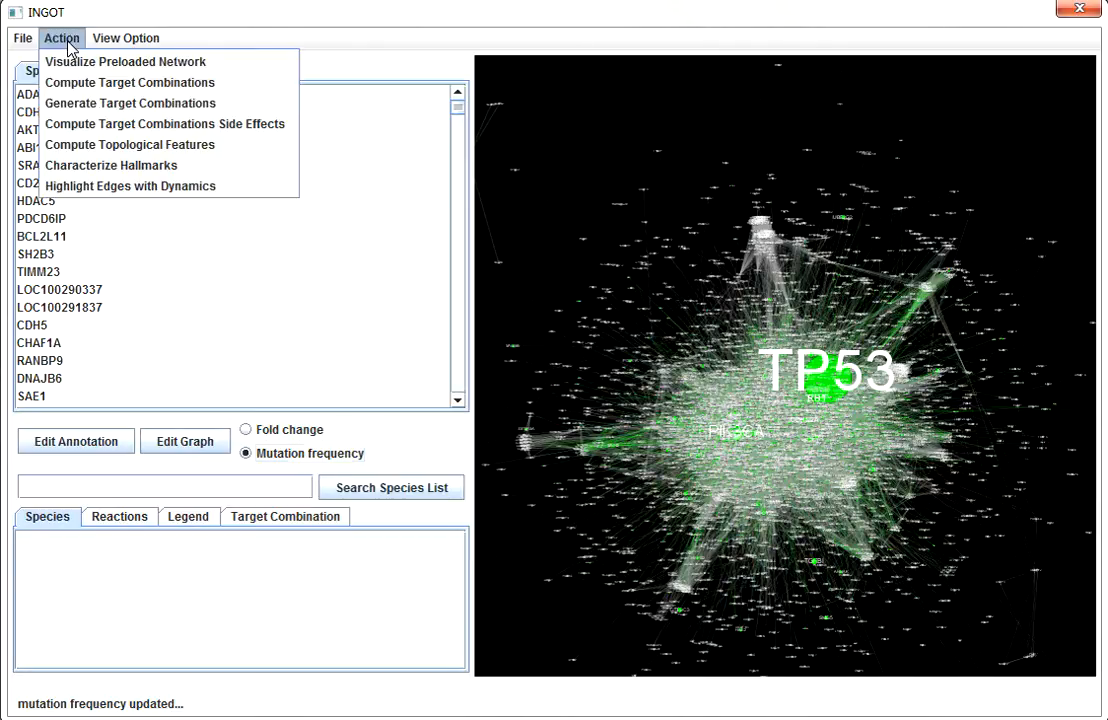
left_click(115, 90)
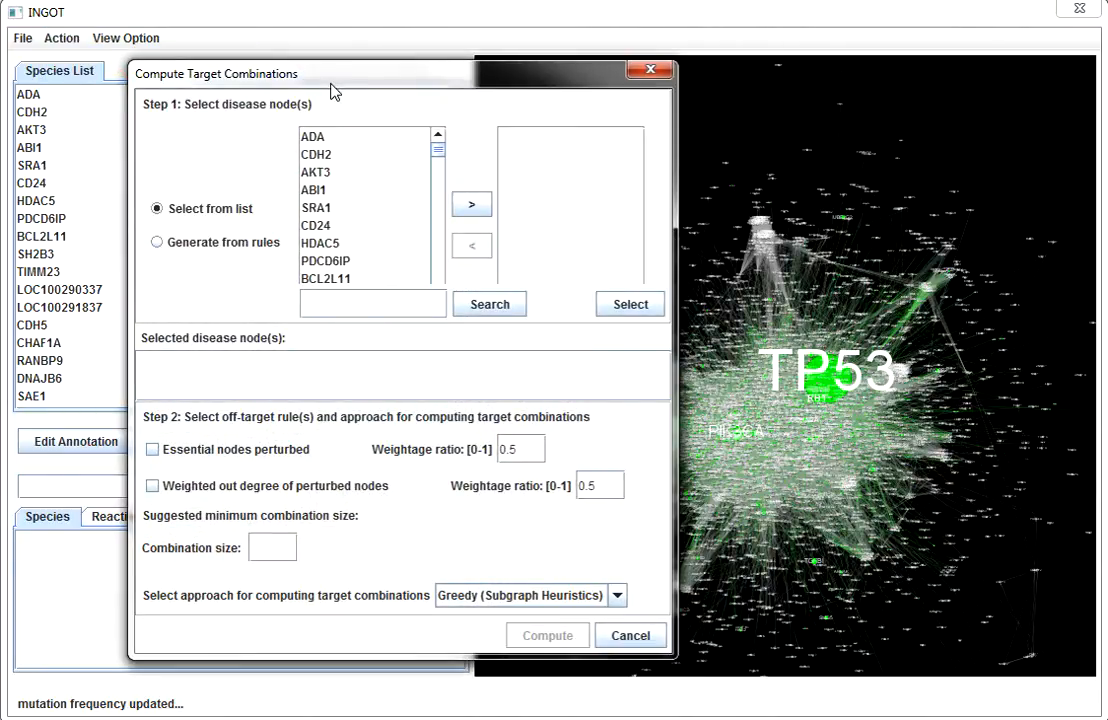
left_click_drag(332, 82, 524, 117)
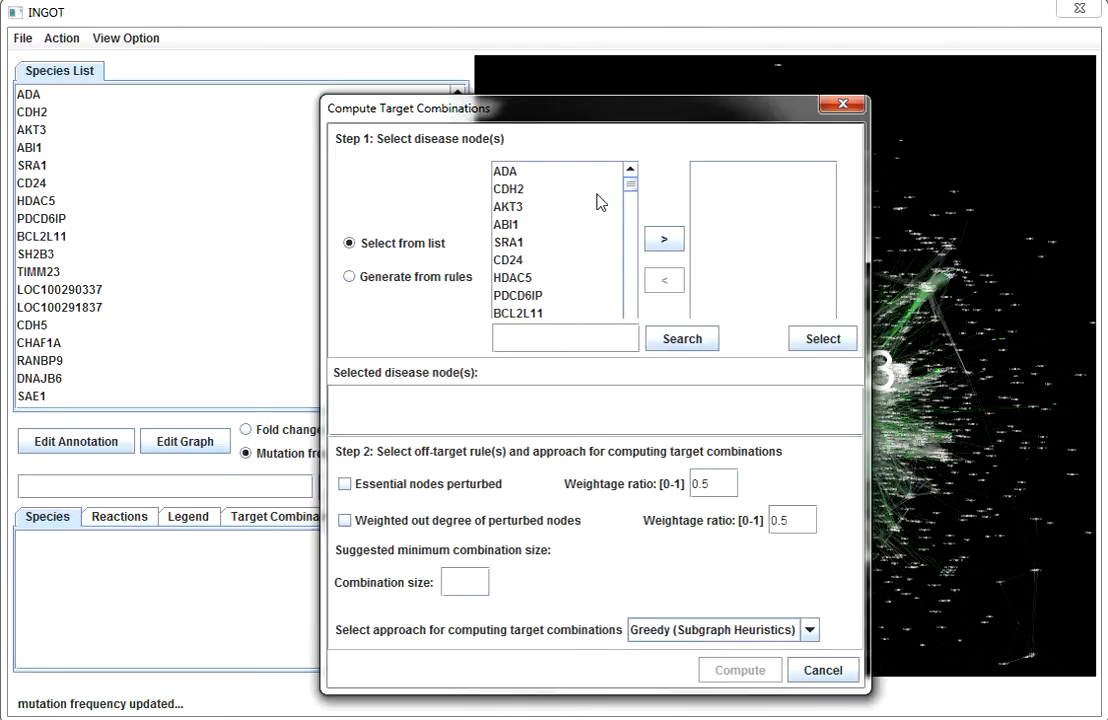
left_click(350, 276)
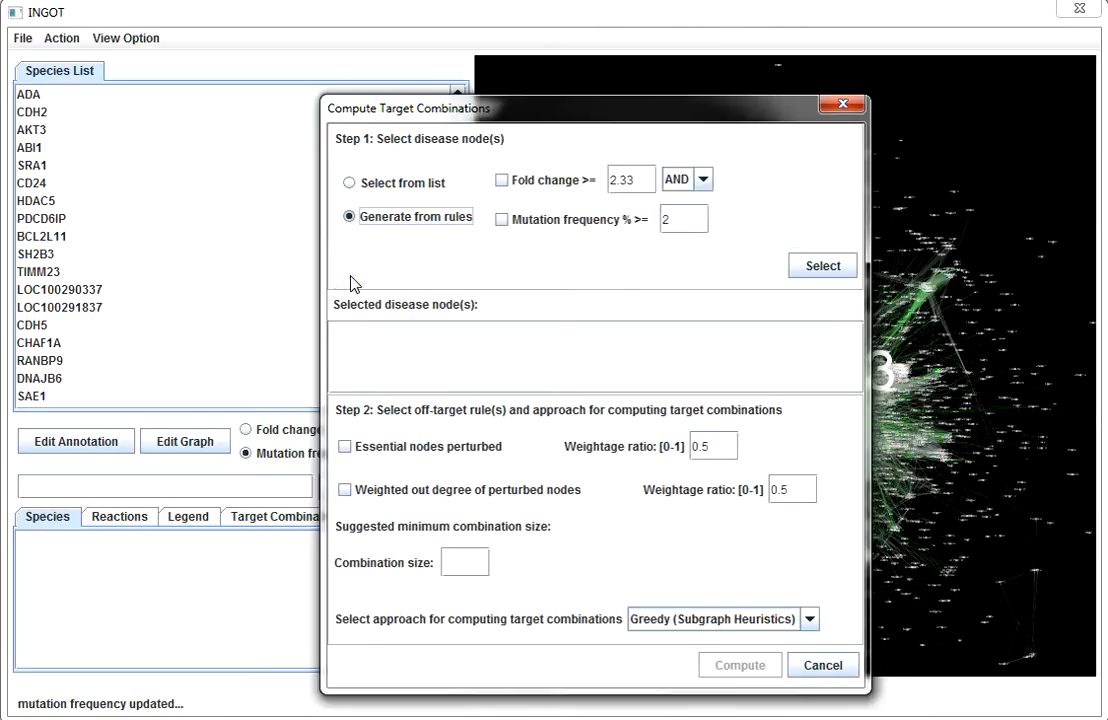
left_click(501, 181)
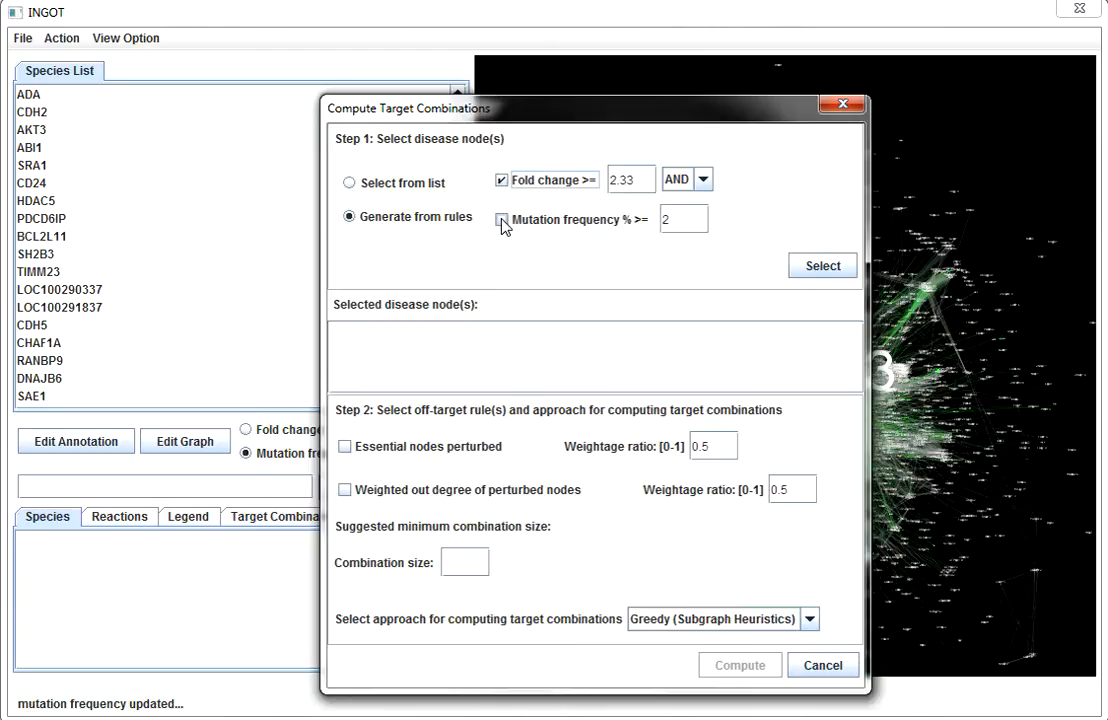
left_click(502, 221)
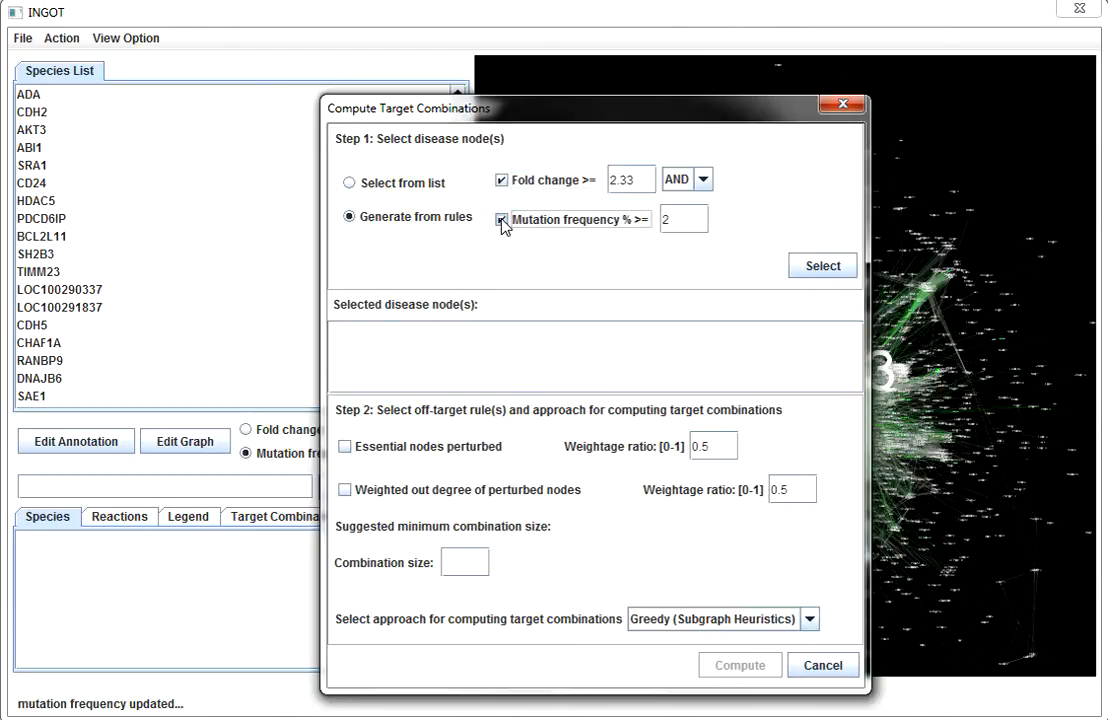
left_click(813, 265)
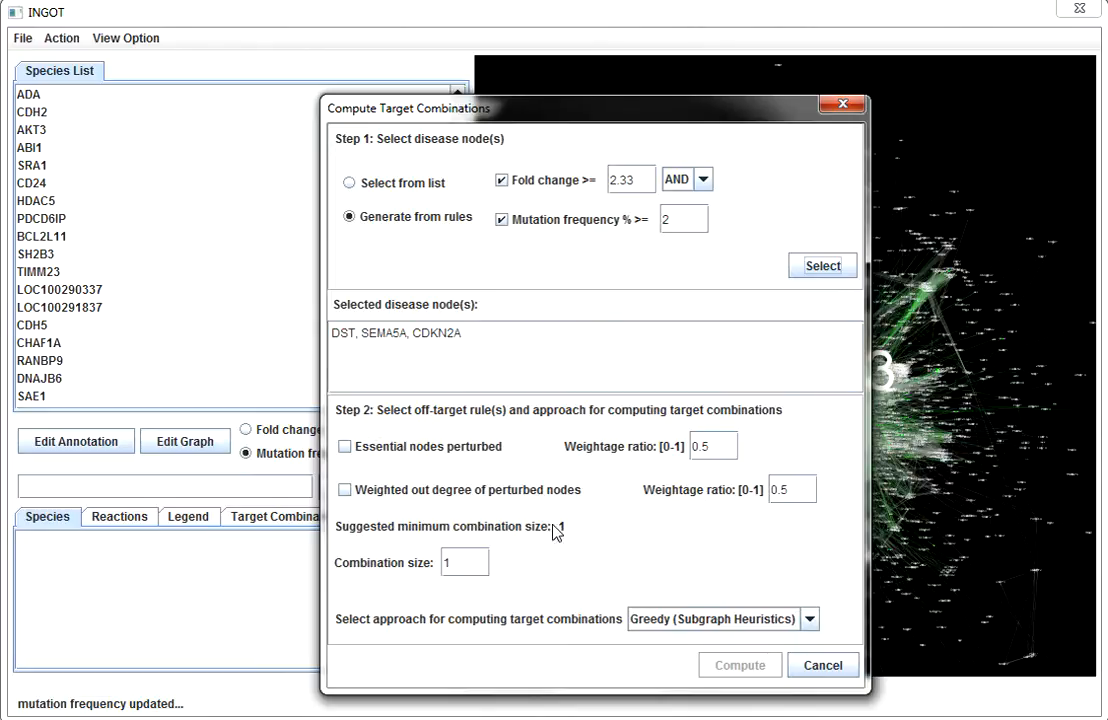
Step: Compute target combinations of size 3 with the essential nodes perturbed and weighted out degree of perturbed nodes rules enabled
left_click(345, 447)
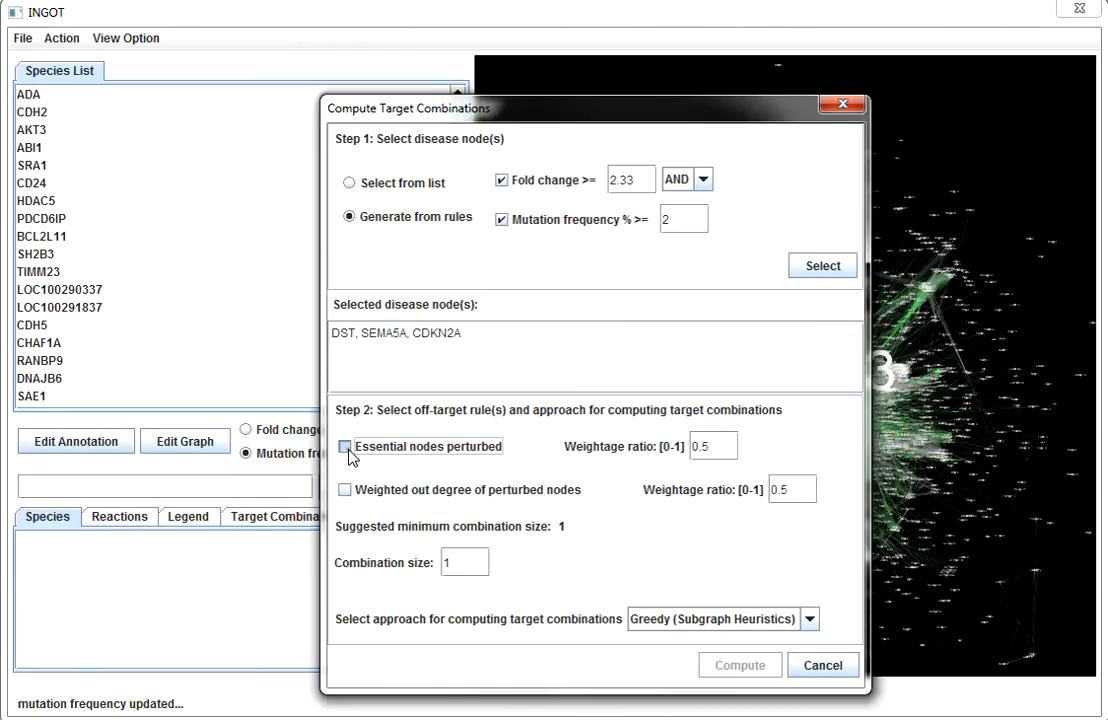
left_click(345, 447)
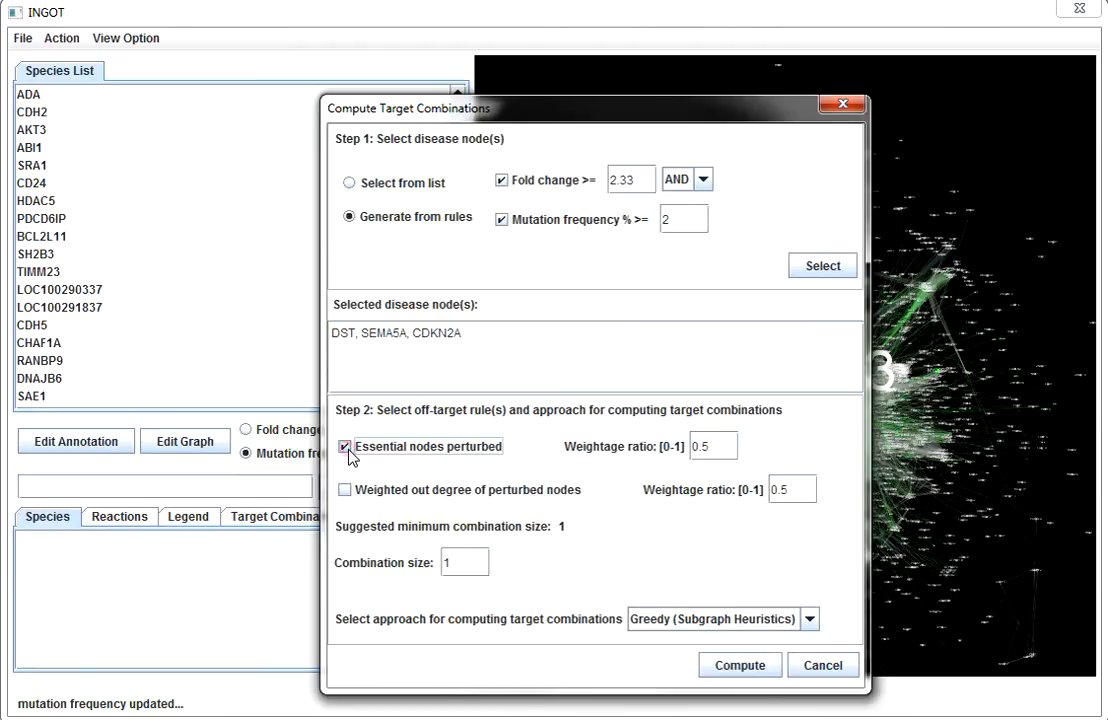
left_click(346, 492)
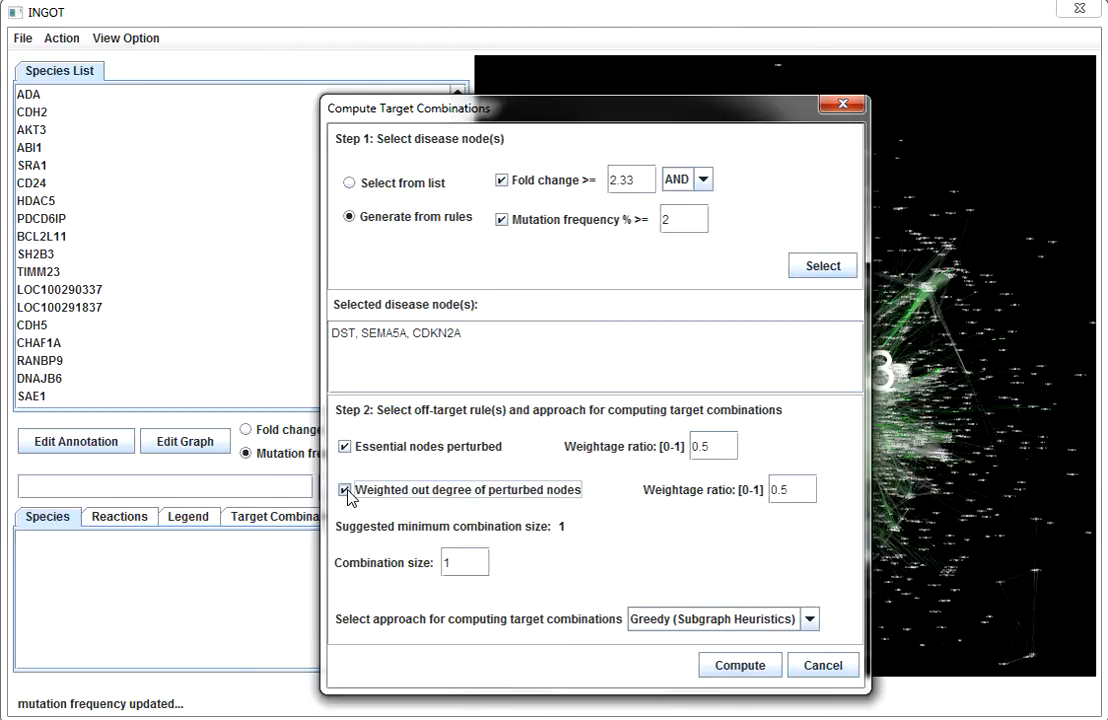
double_click(468, 563)
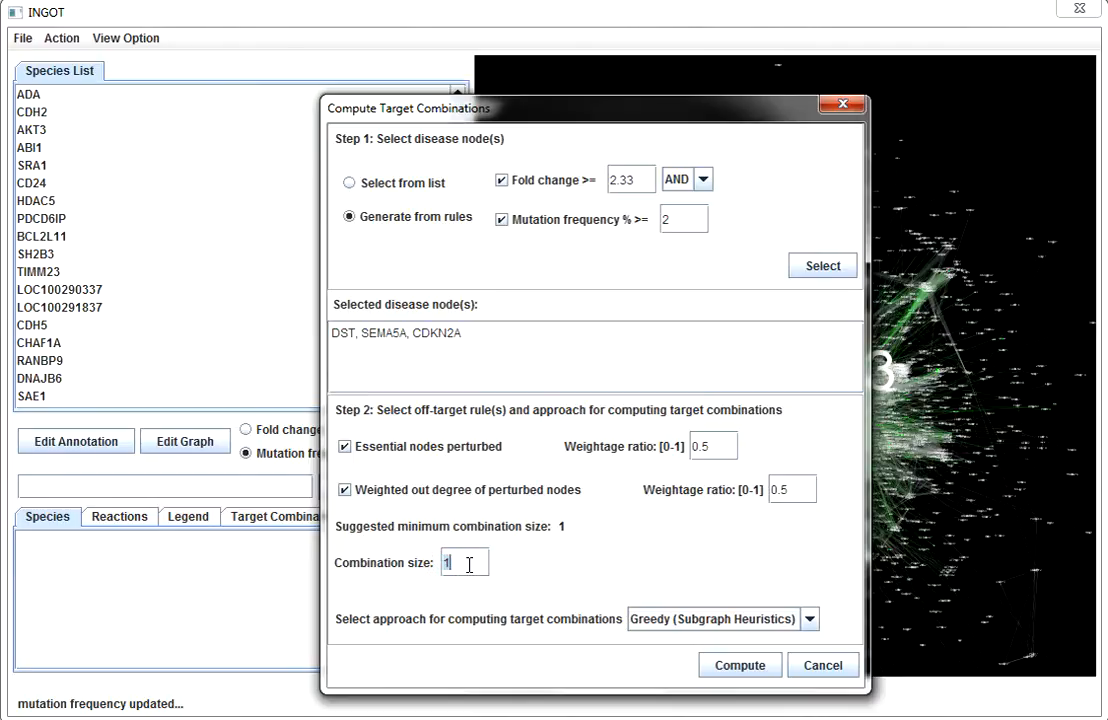
type("3")
left_click(752, 676)
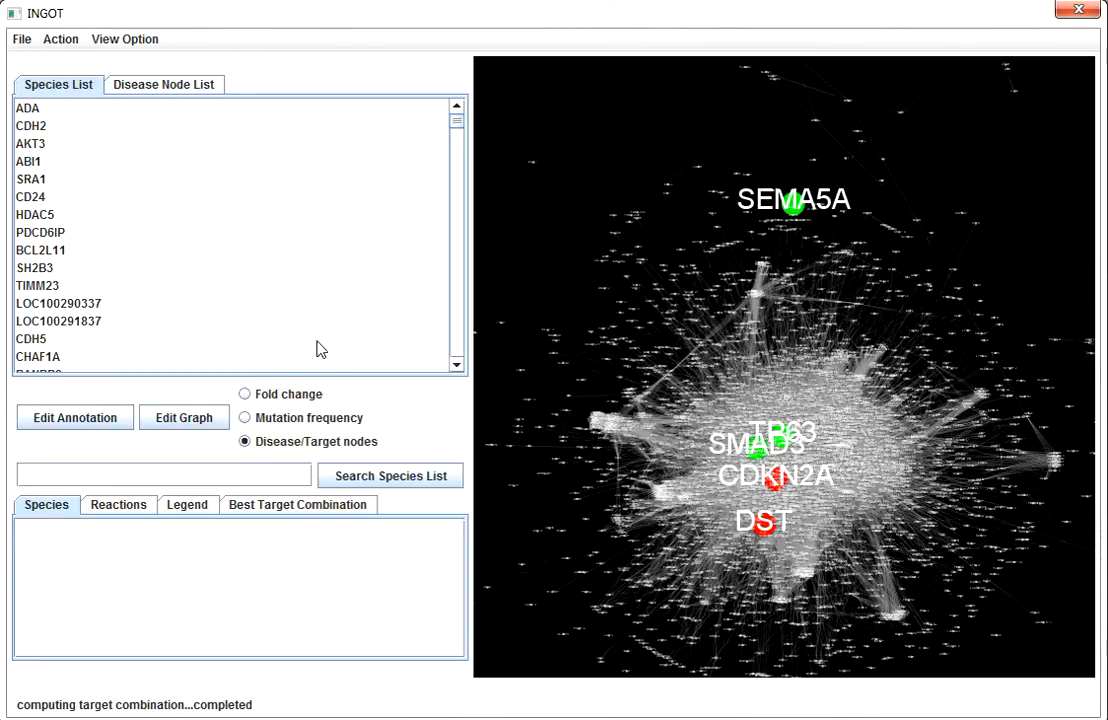
Step: Show the disease node list and visualize the node neighbourhood of DST, SEMA5A and CDKN2A
left_click(178, 90)
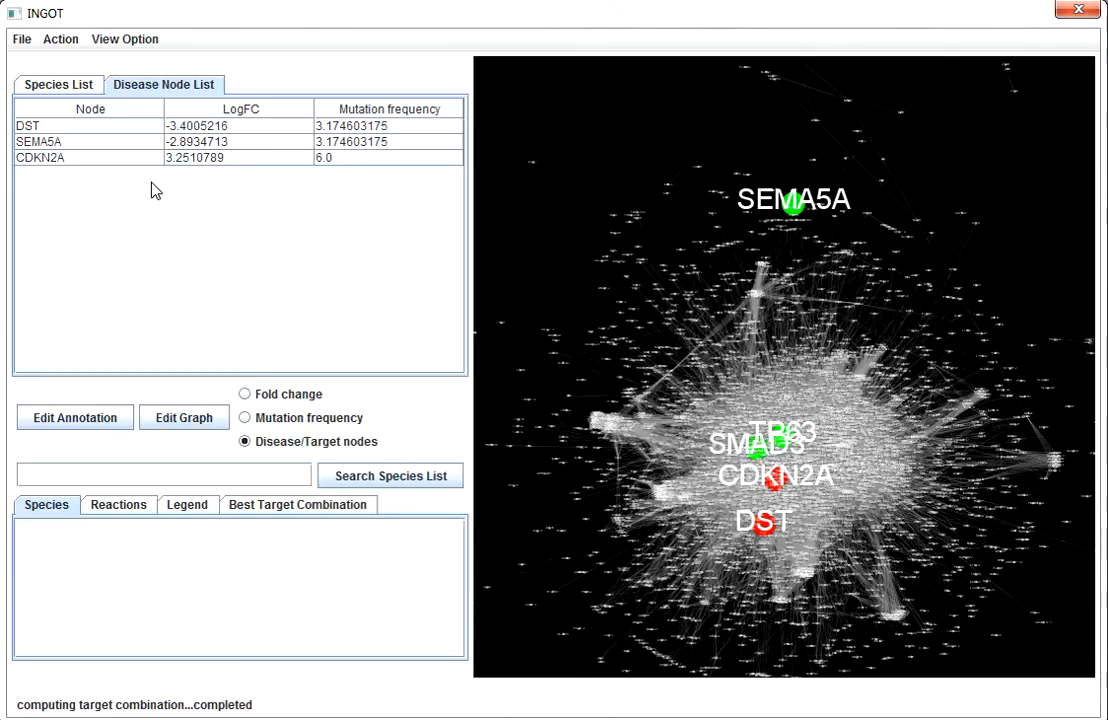
left_click(127, 42)
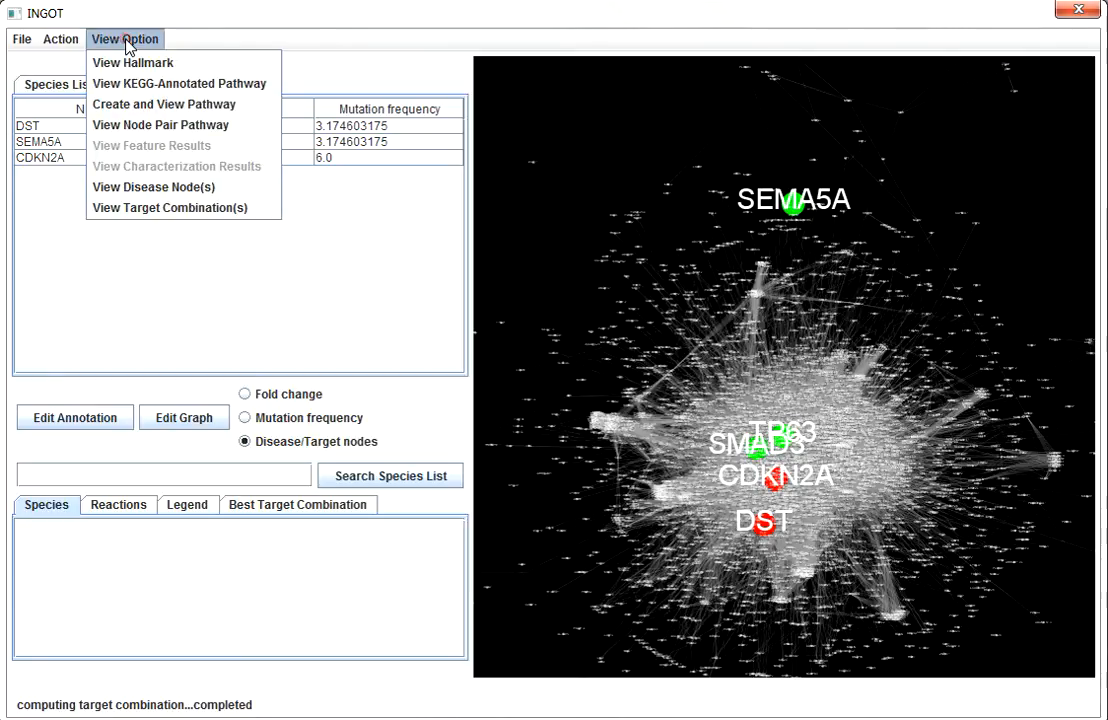
left_click(198, 193)
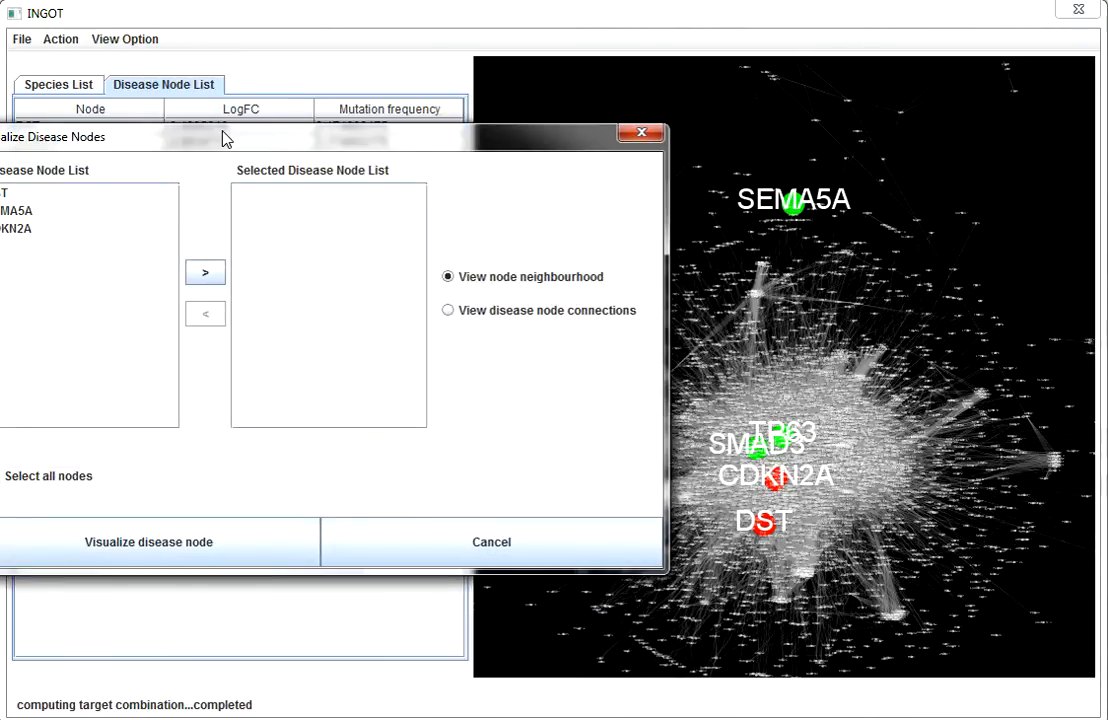
left_click_drag(222, 138, 445, 145)
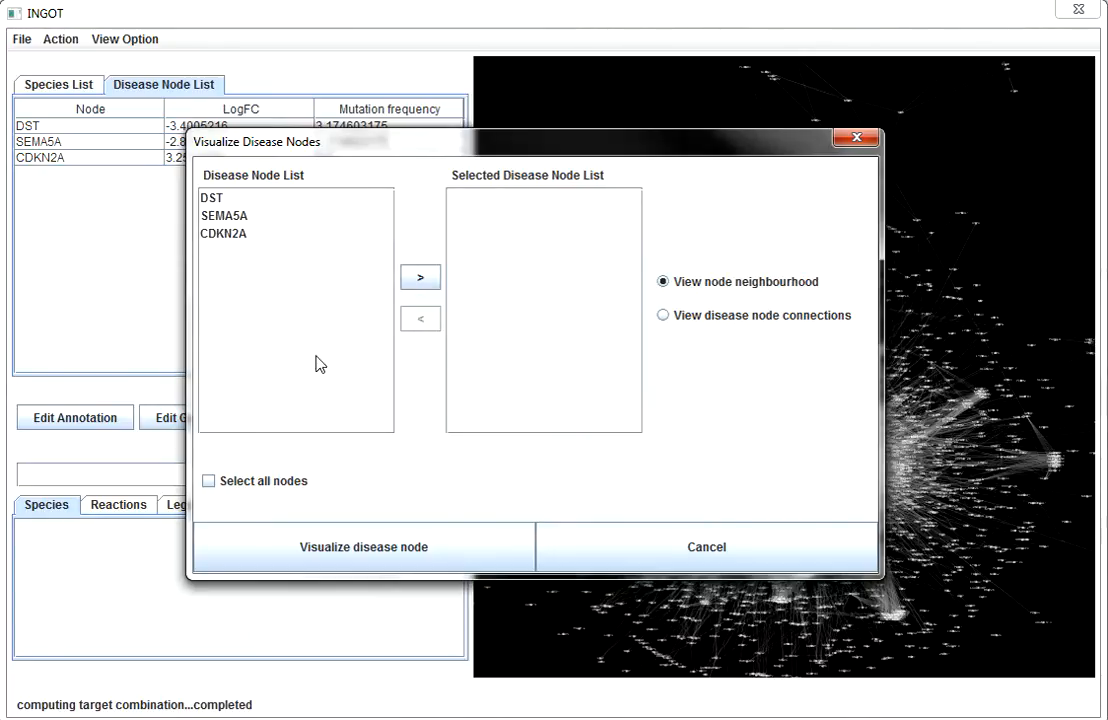
left_click(213, 199)
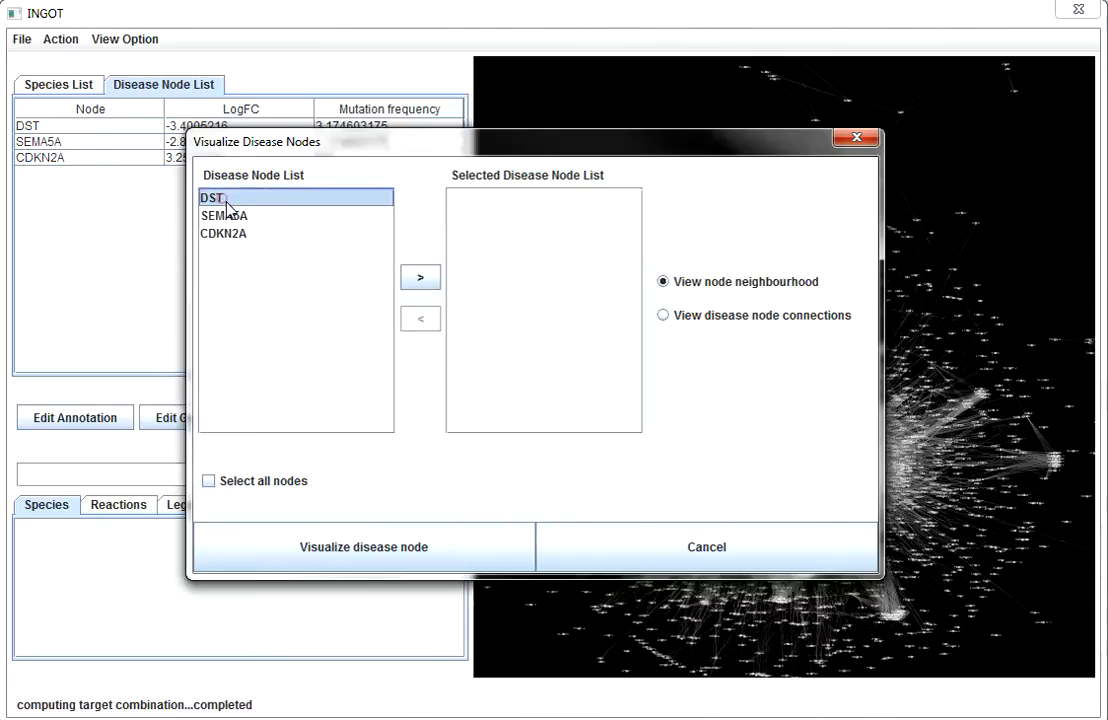
left_click(418, 278)
left_click(240, 215)
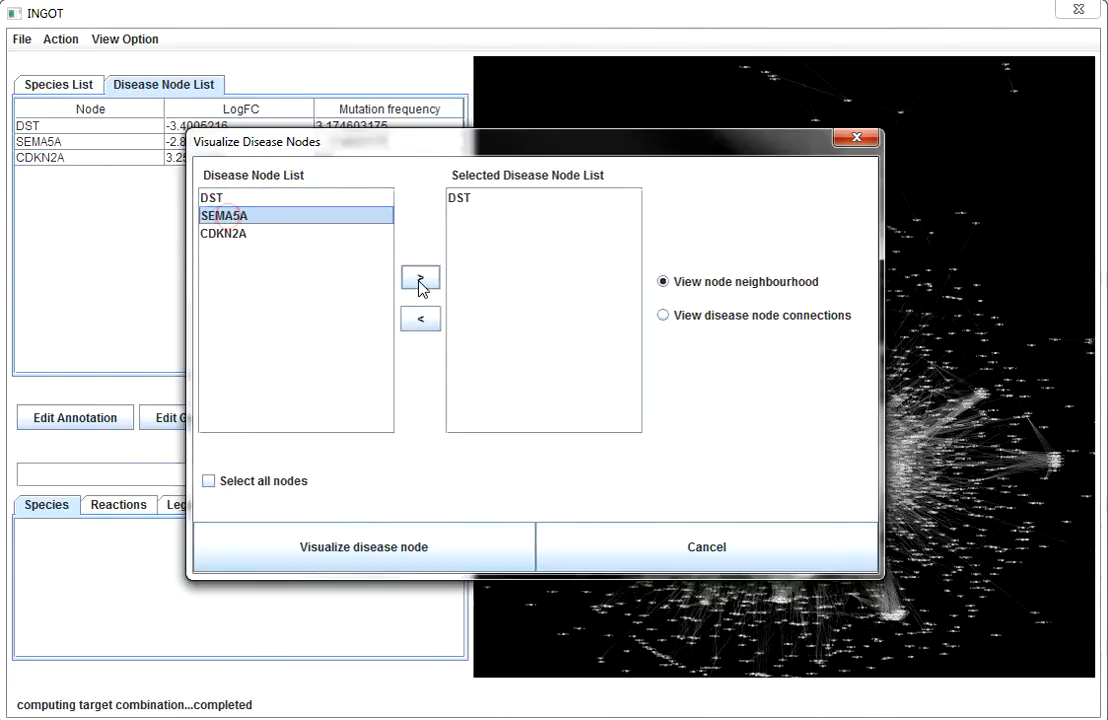
left_click(420, 278)
left_click(236, 233)
left_click(418, 278)
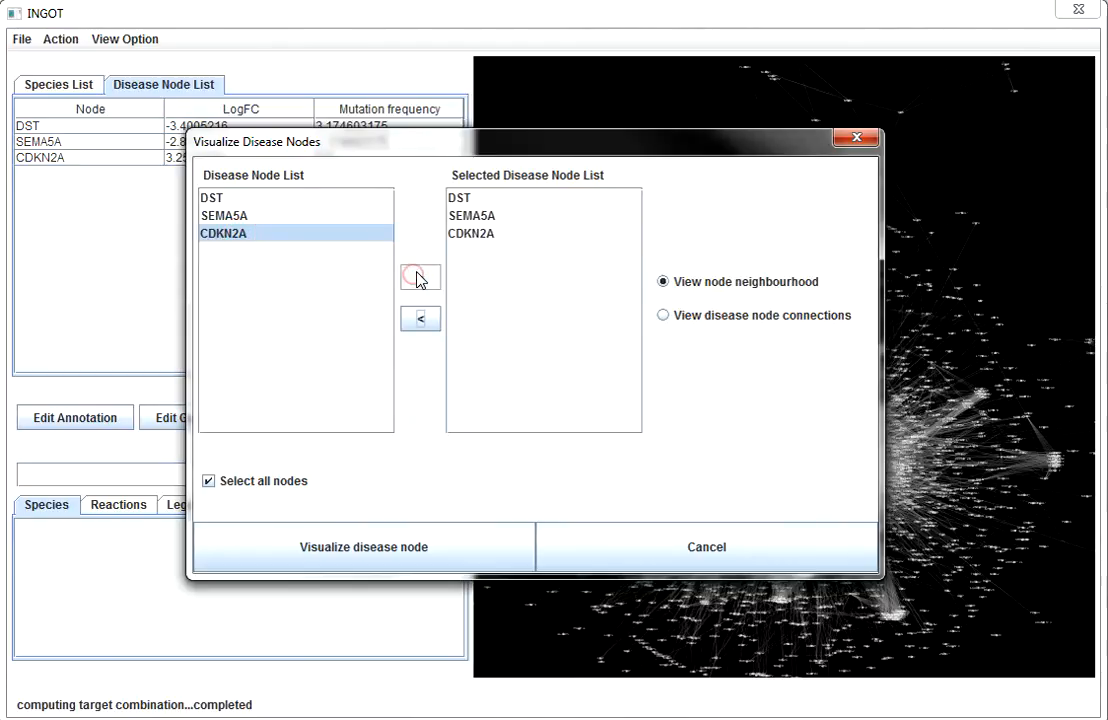
left_click(432, 548)
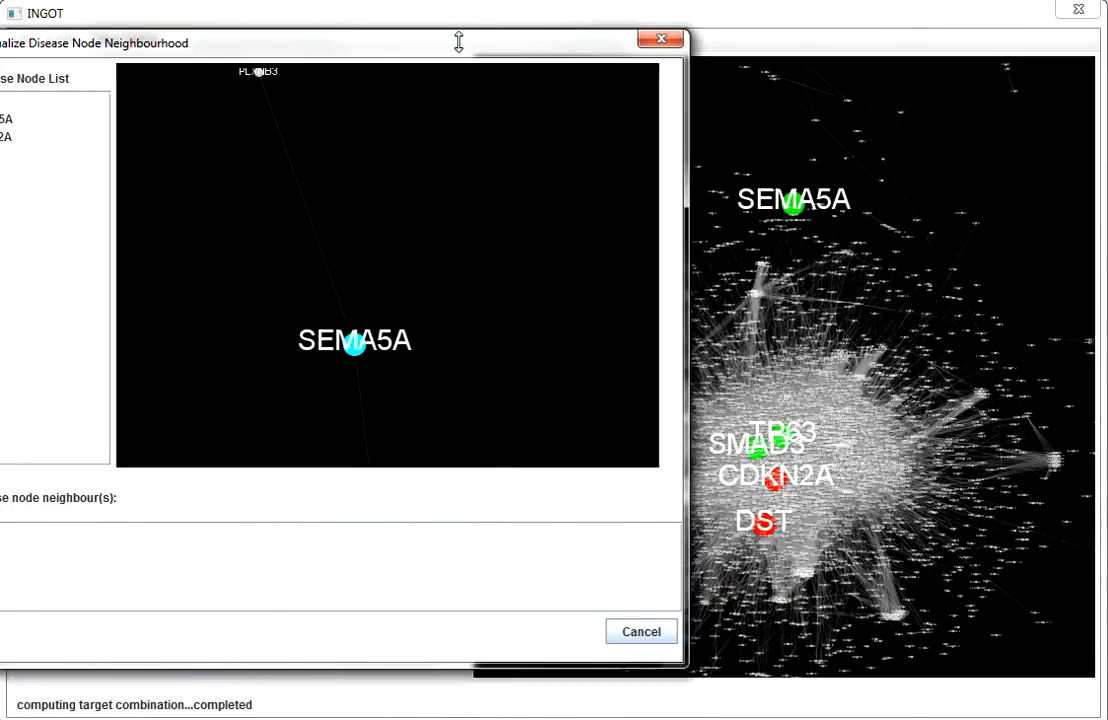
Step: Examine the neighbours of disease node DST in the neighbourhood graph, and close the neighbourhood window
left_click_drag(458, 41, 752, 95)
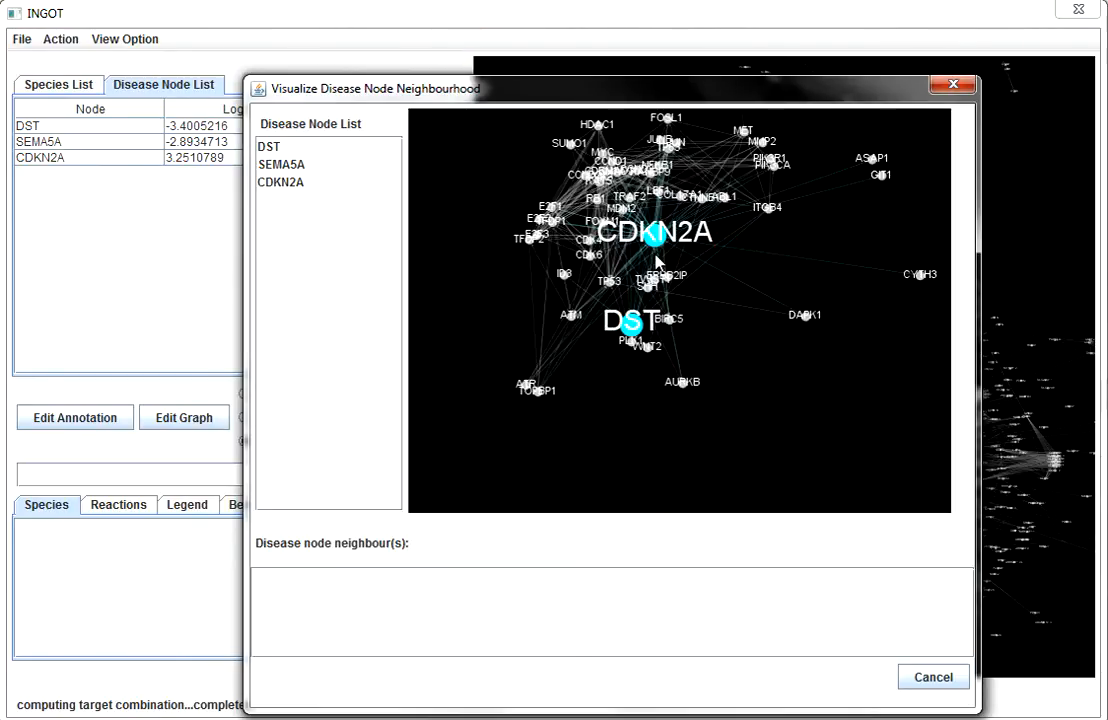
left_click(270, 147)
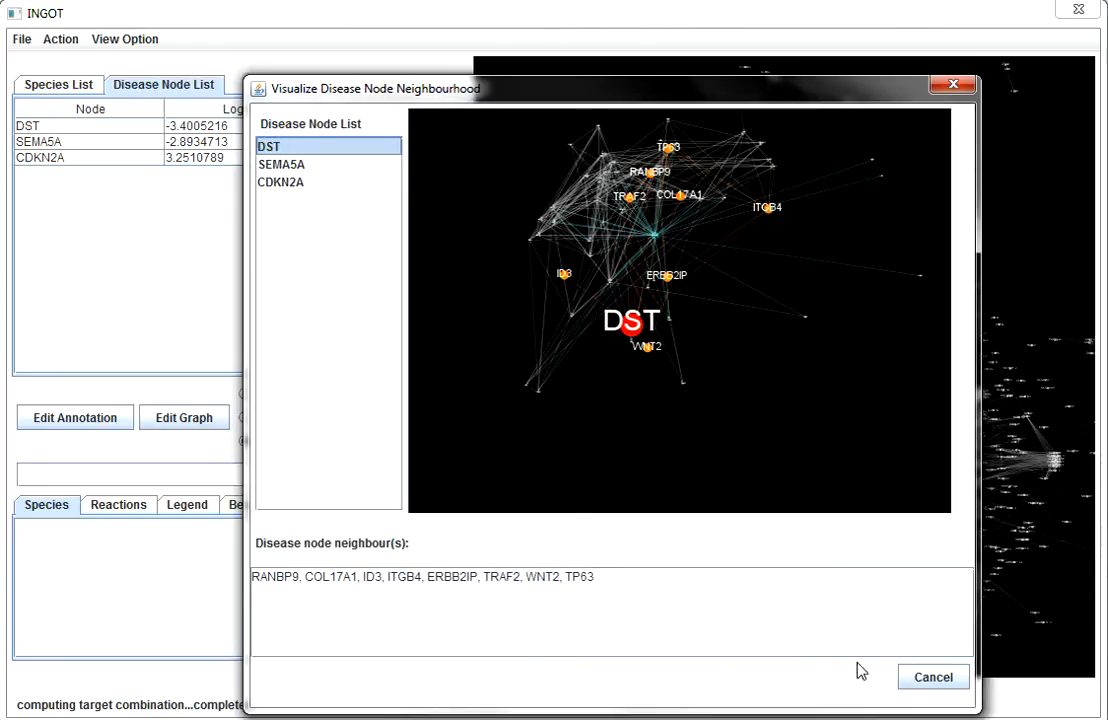
left_click(933, 682)
Step: Visualize the disease node connections with all disease nodes selected
left_click(108, 39)
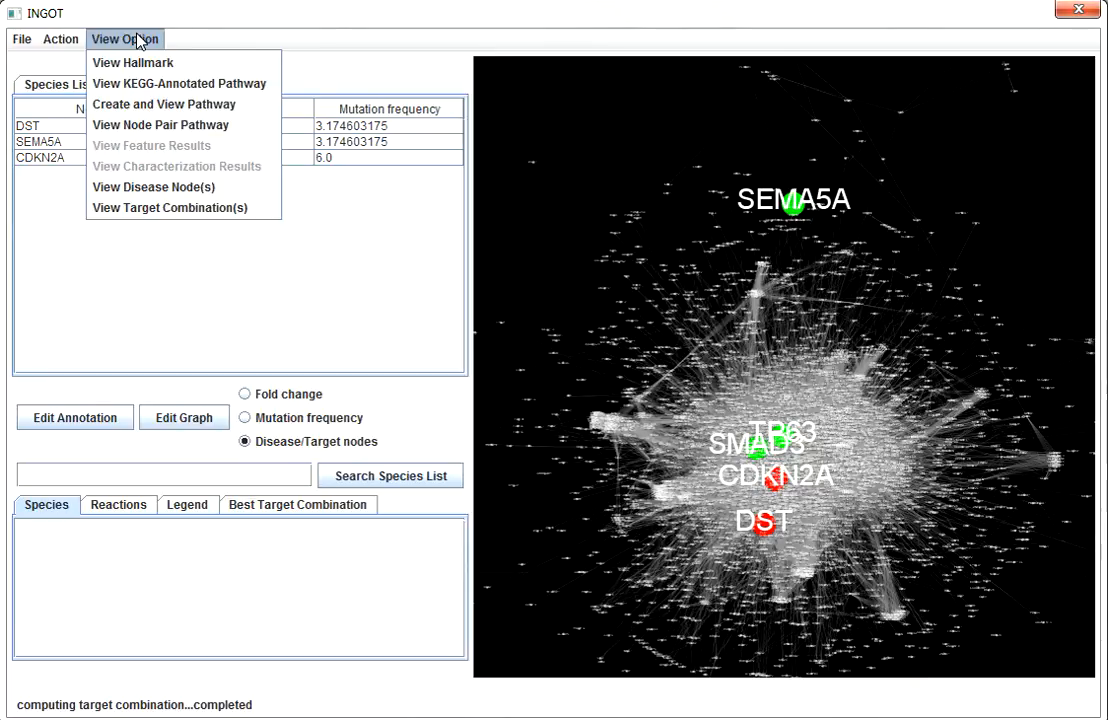
left_click(141, 186)
left_click_drag(429, 150, 700, 163)
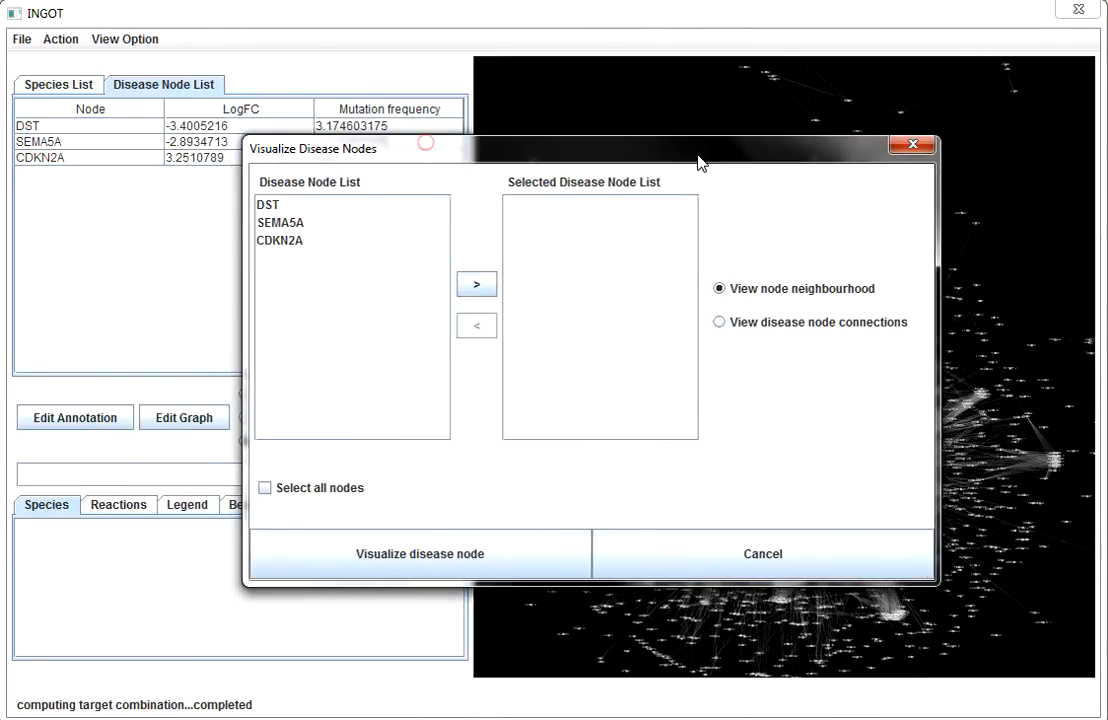
left_click(743, 332)
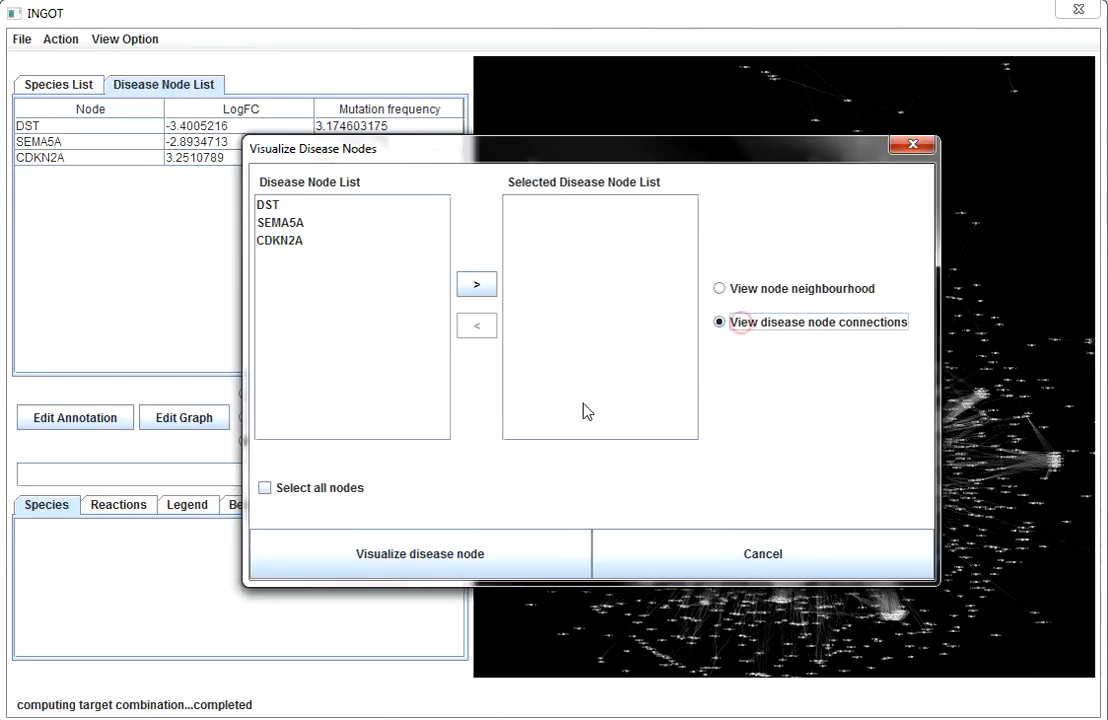
left_click(297, 490)
left_click(437, 566)
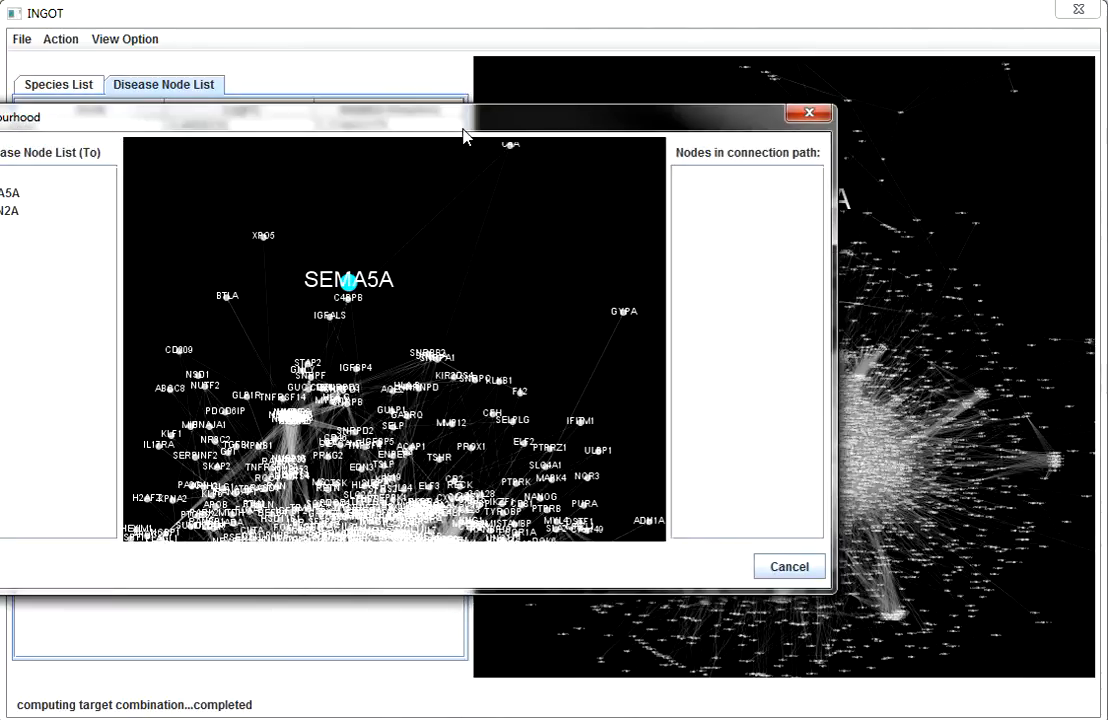
Step: Display the connection from disease node SEMA5A to CDKN2A, look through the nodes in its path, and close the connection window
left_click_drag(465, 128, 750, 140)
left_click(127, 203)
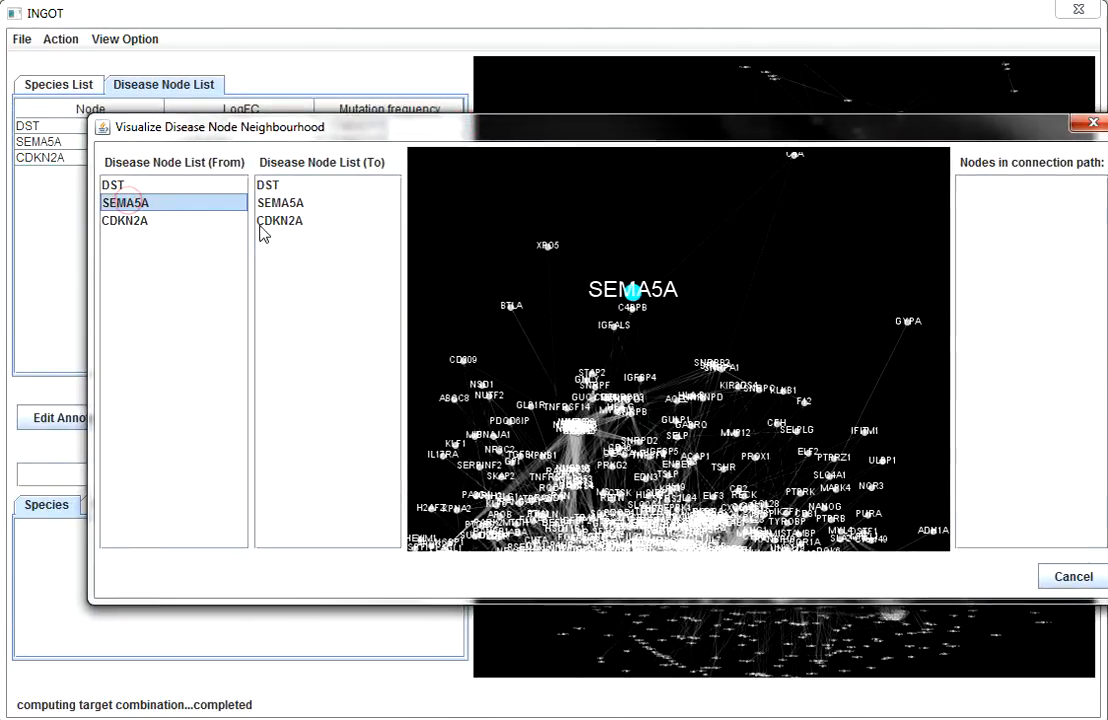
left_click(292, 224)
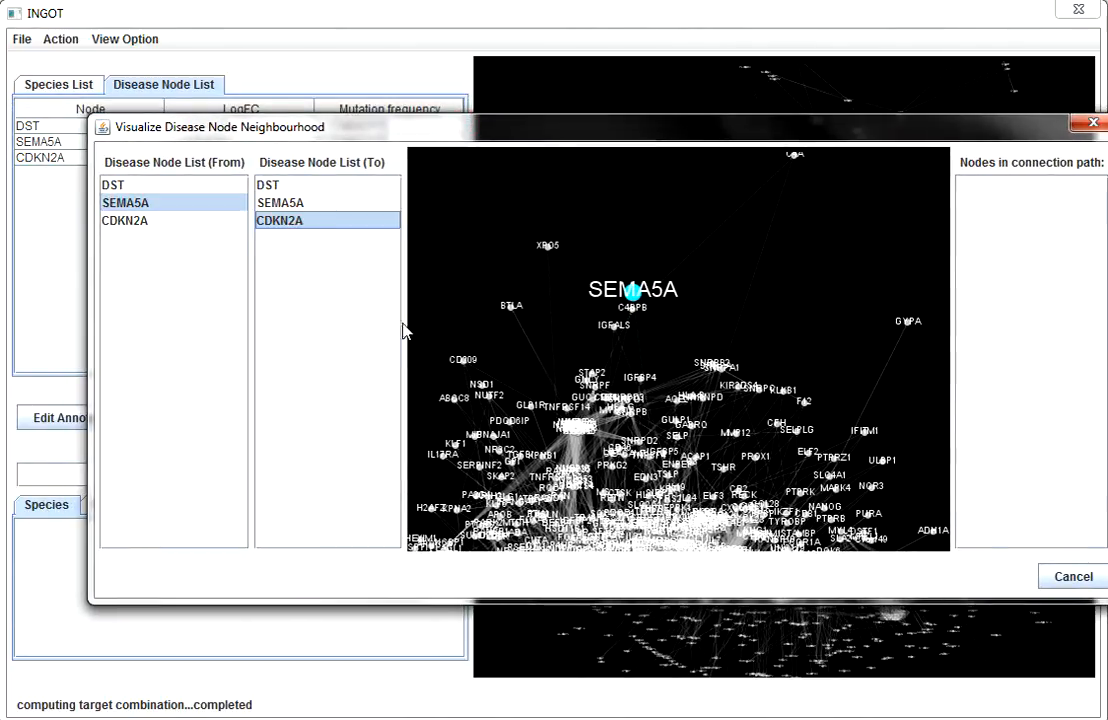
scroll(645, 349, "down", 3)
scroll(1026, 371, "down", 5)
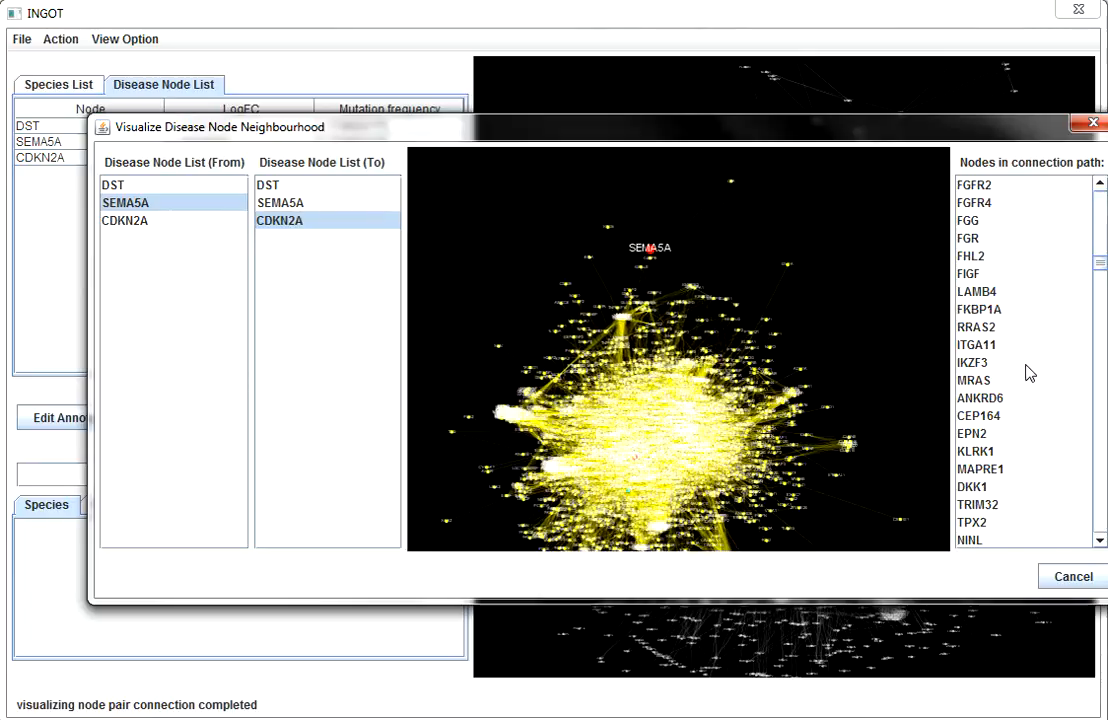
left_click(1070, 576)
Step: Show the best target combination details and open the list of predicted target combinations
left_click(354, 512)
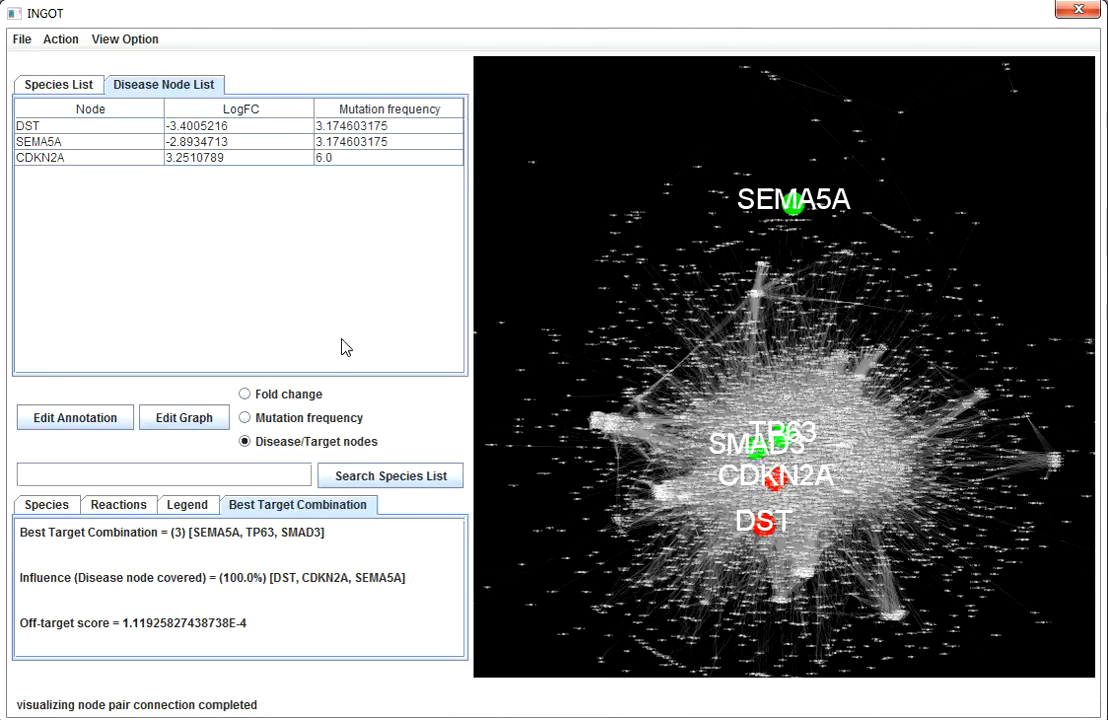
left_click(121, 40)
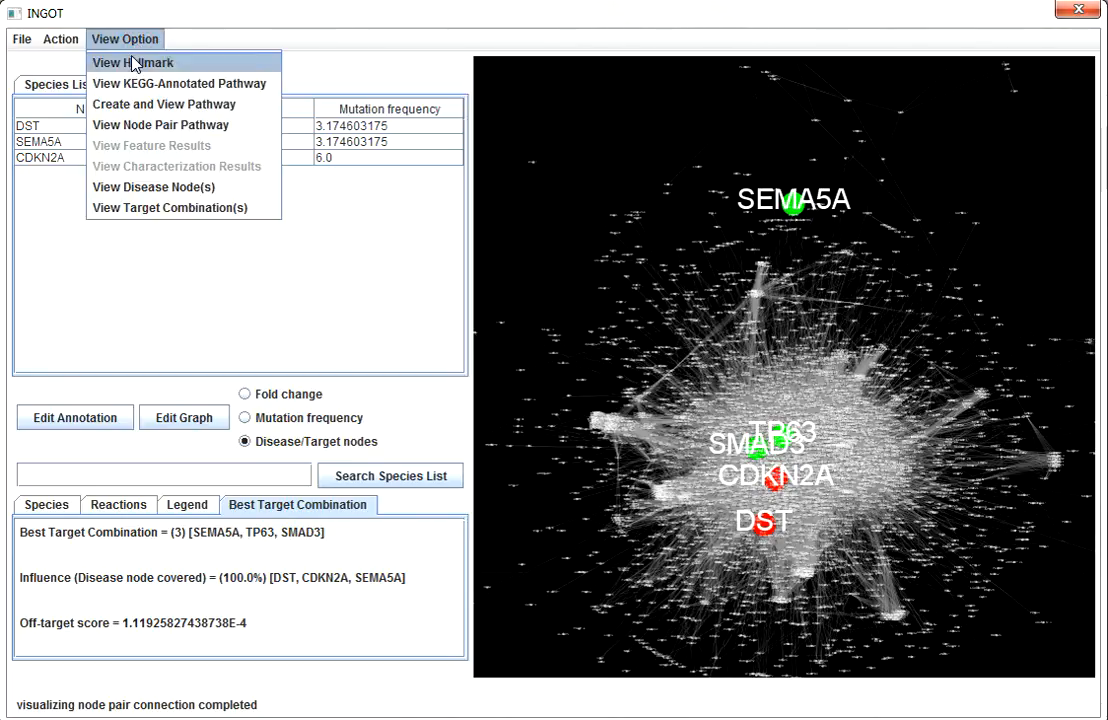
left_click(167, 208)
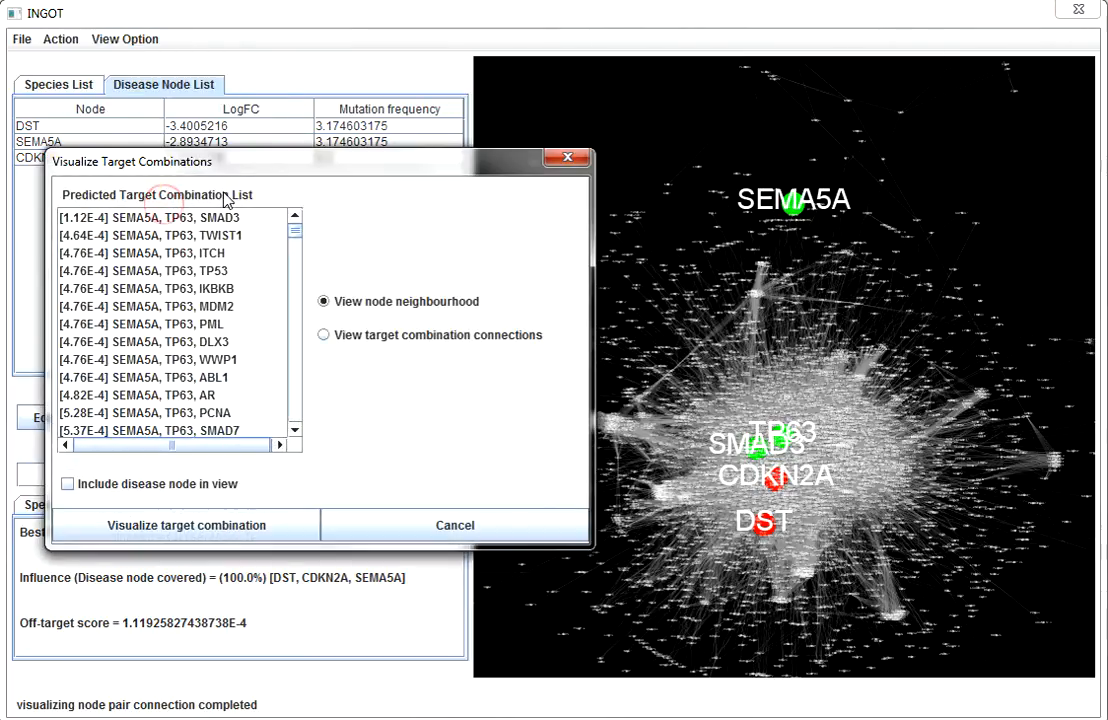
left_click_drag(238, 163, 413, 187)
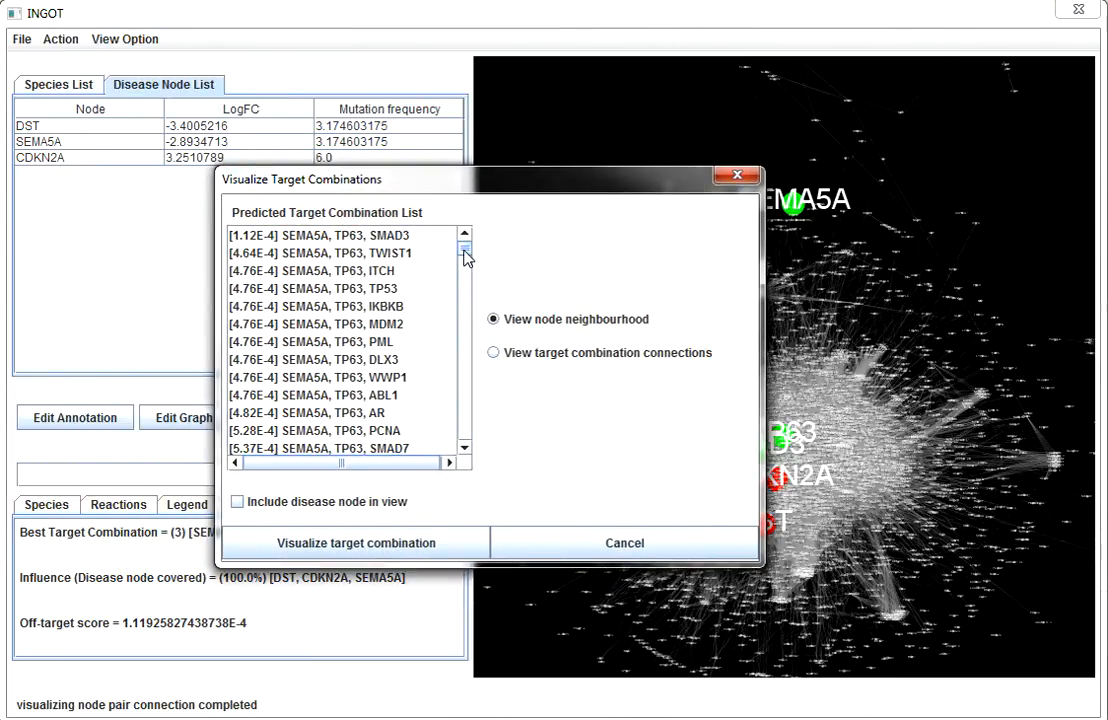
mouse_move(463, 250)
left_mouse_down()
mouse_move(462, 453)
mouse_move(485, 265)
mouse_move(447, 250)
left_mouse_up()
Step: Visualize the target combination connections of SEMA5A, TP63, WWP1 with disease nodes included in the view
left_click(238, 503)
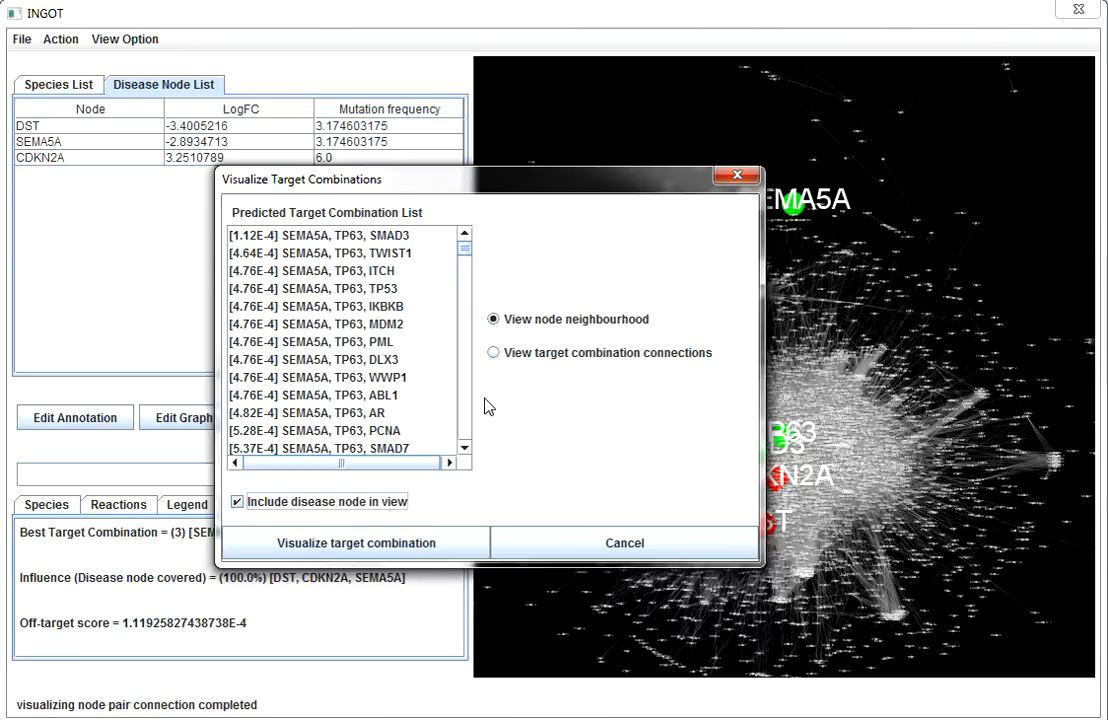
left_click(496, 355)
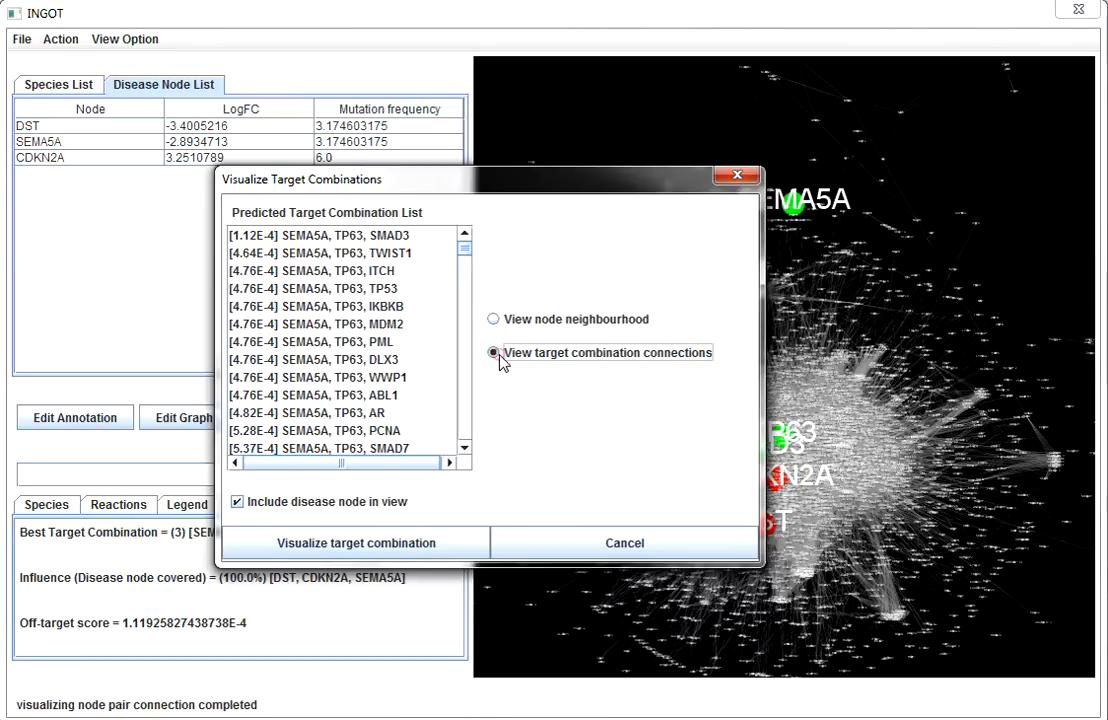
left_click(386, 378)
left_click(397, 542)
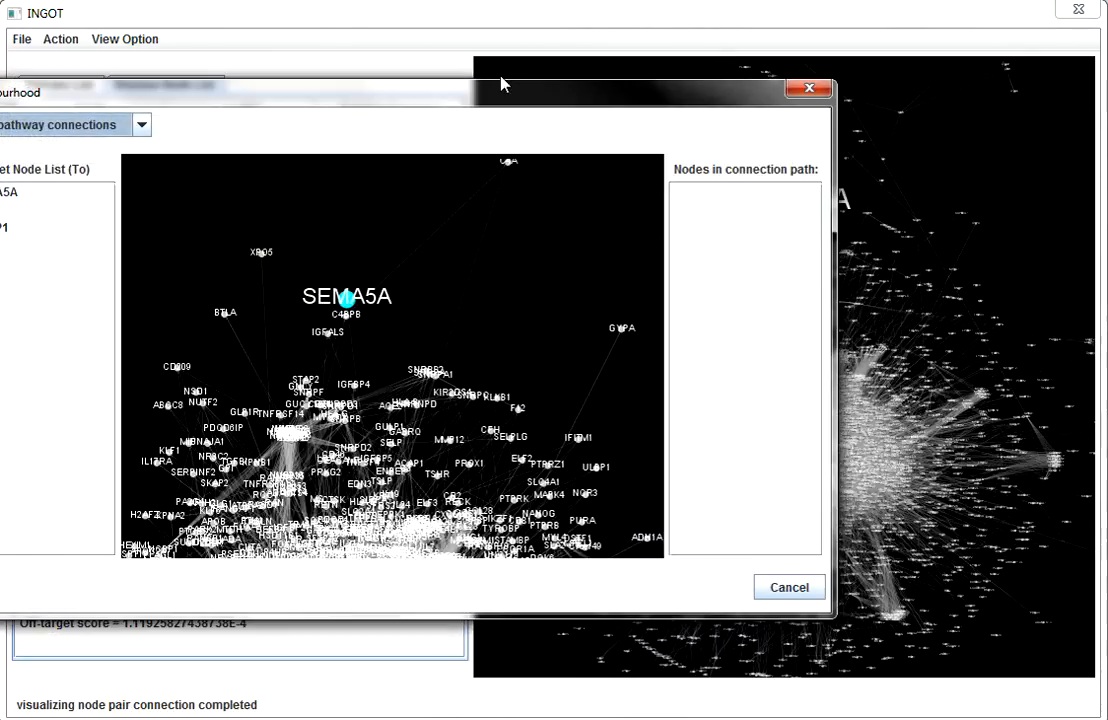
Step: Display the target node to disease node pathway connections from SEMA5A to CDKN2A and highlight ARPC5 in the path before closing the window
left_click_drag(502, 105, 760, 124)
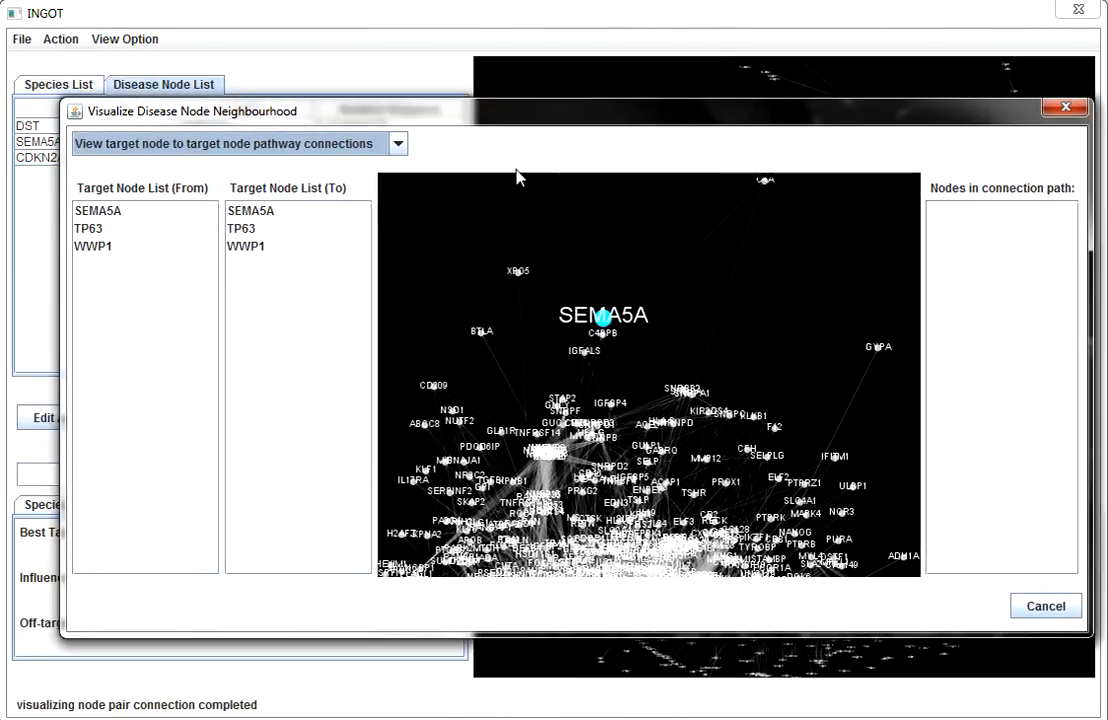
left_click(398, 146)
left_click(362, 184)
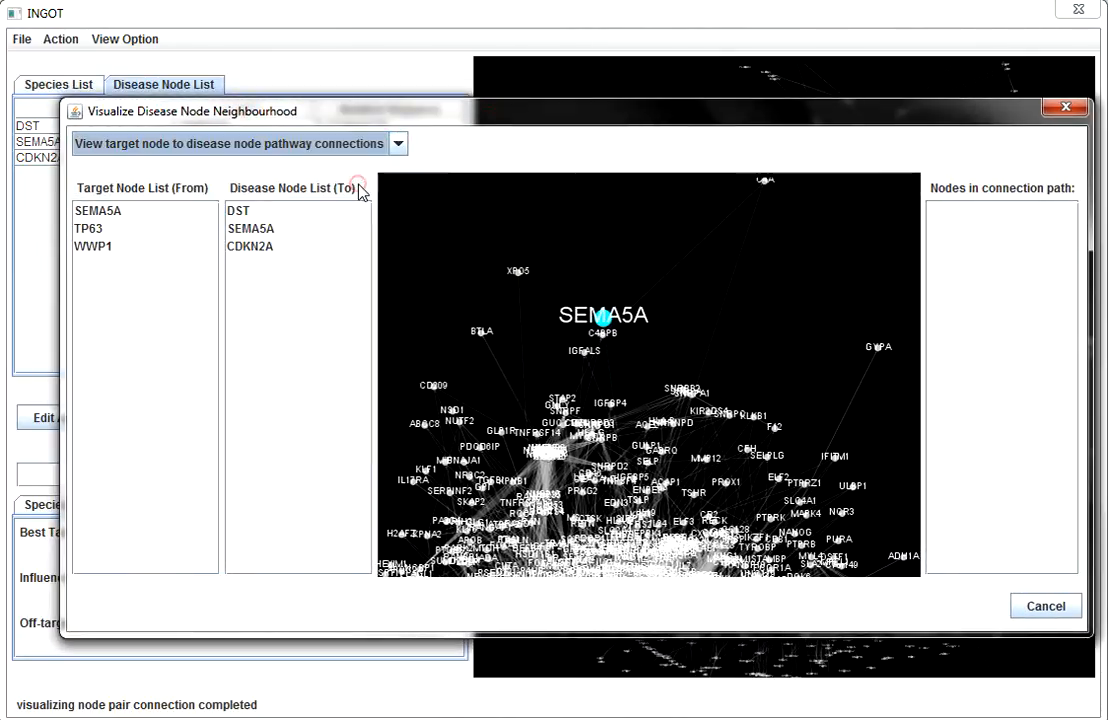
left_click(90, 213)
left_click(248, 246)
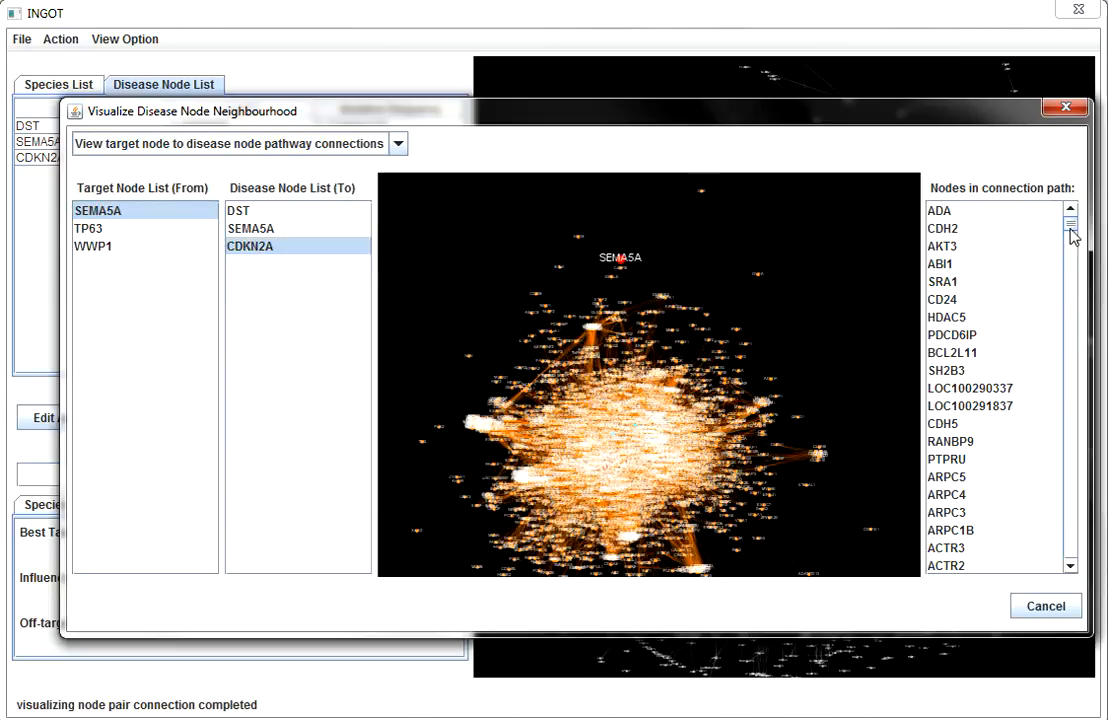
left_click(924, 476)
left_click(1040, 610)
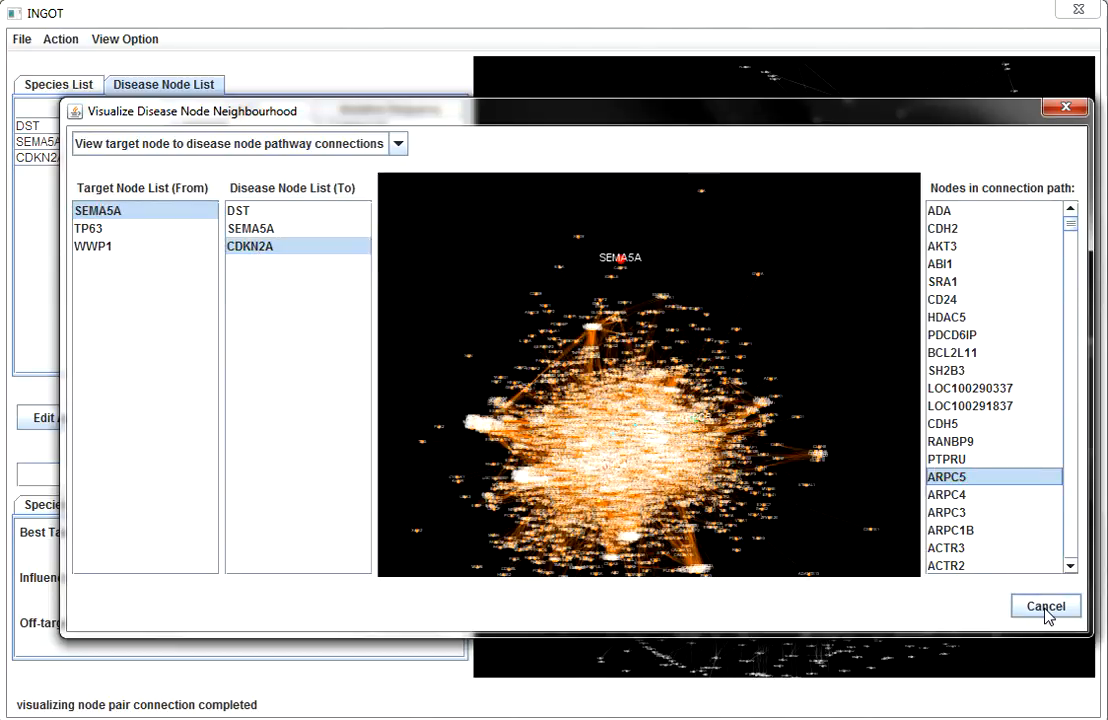